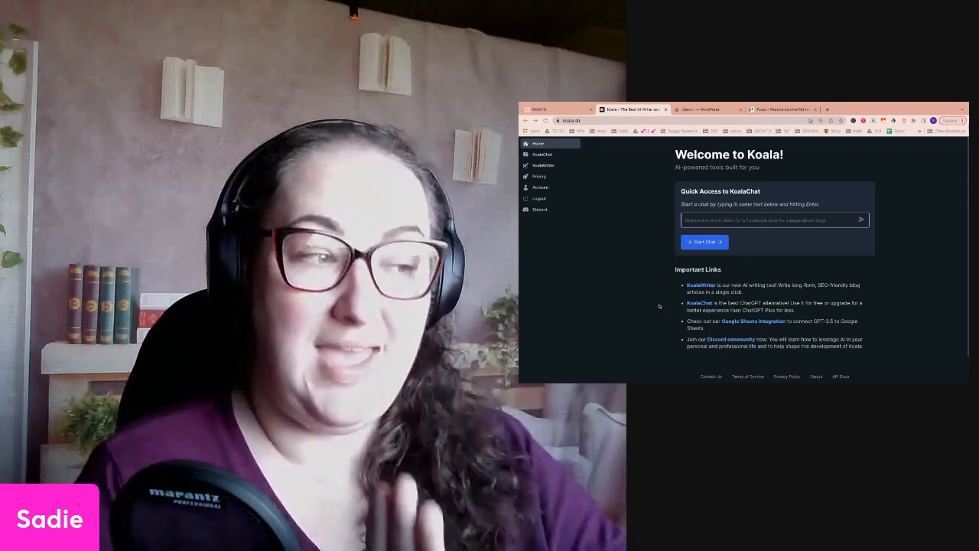
Step: Open Koala's pricing page in a separate tab and view the KoalaChat page
ctrl+click(540, 177)
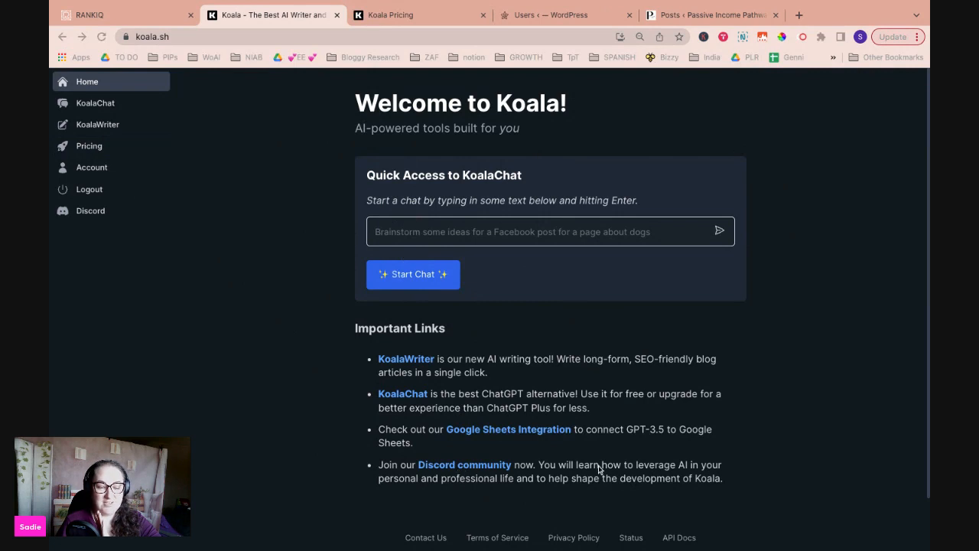
click(650, 394)
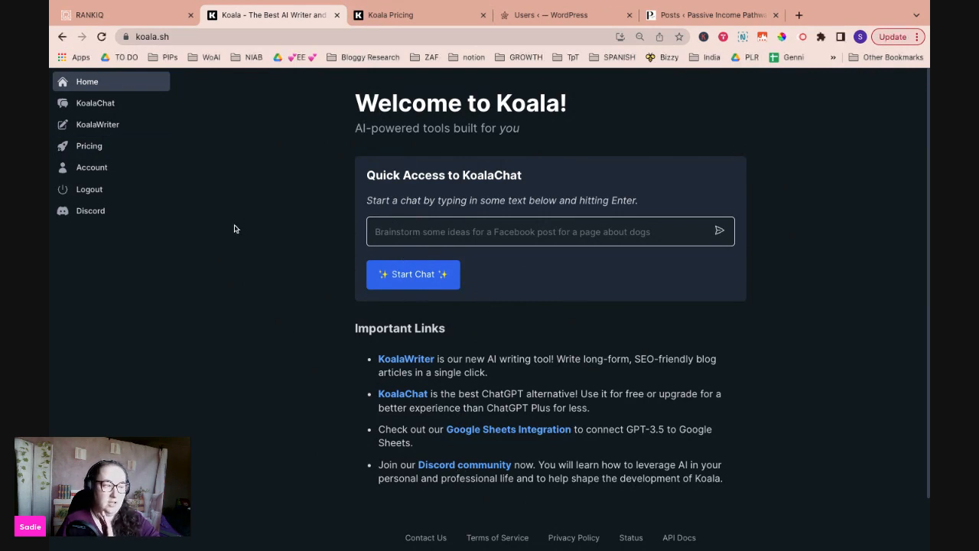
click(89, 106)
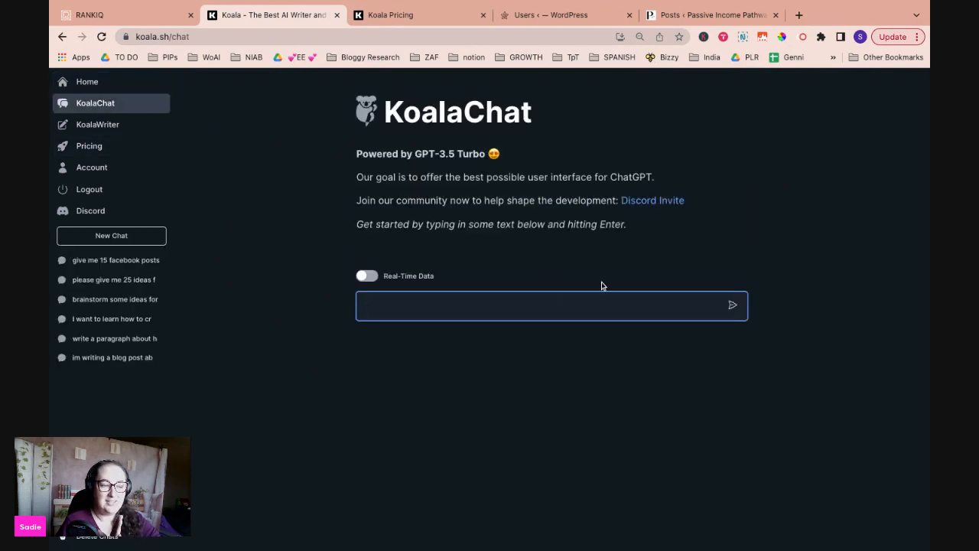
Step: Open KoalaWriter in bulk mode and set the project to Crochet
click(92, 127)
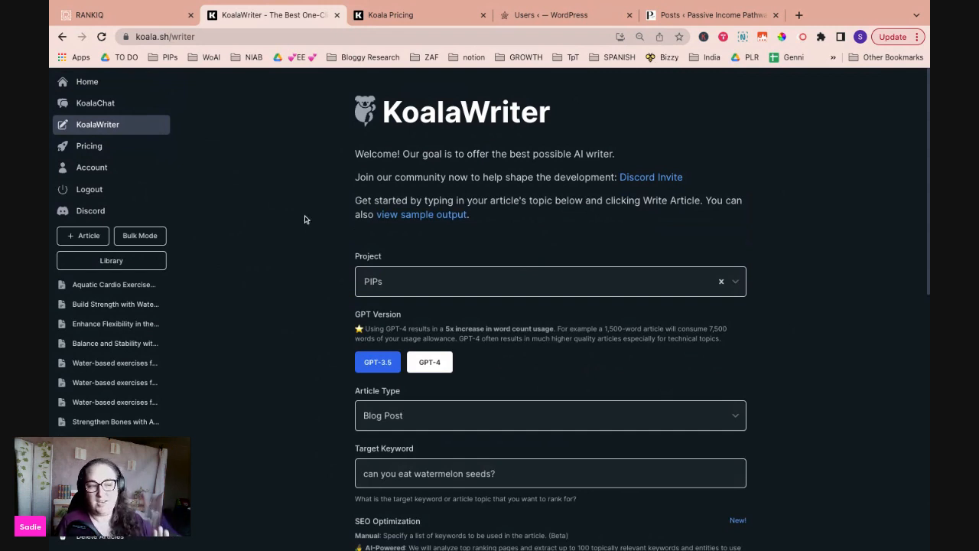
click(151, 240)
scroll(363, 245, down, 4)
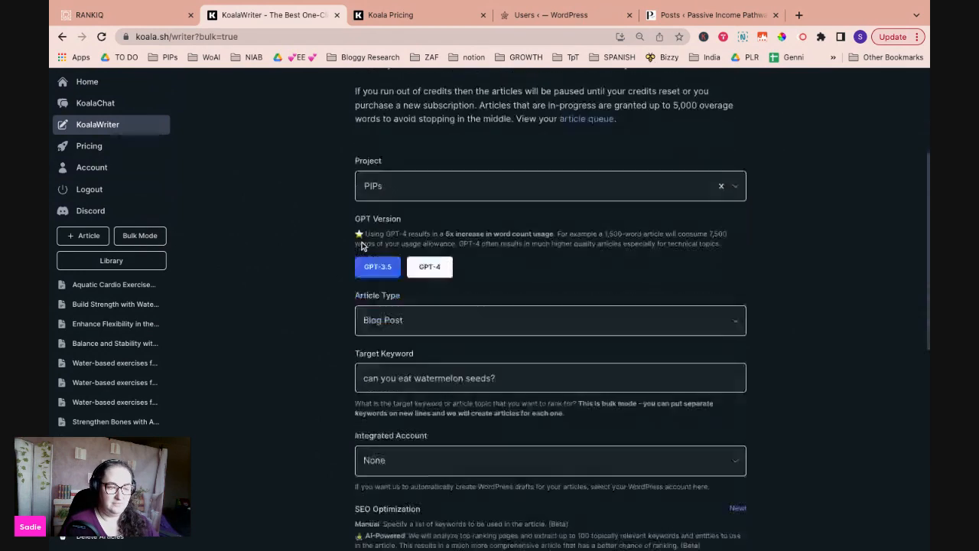
click(371, 163)
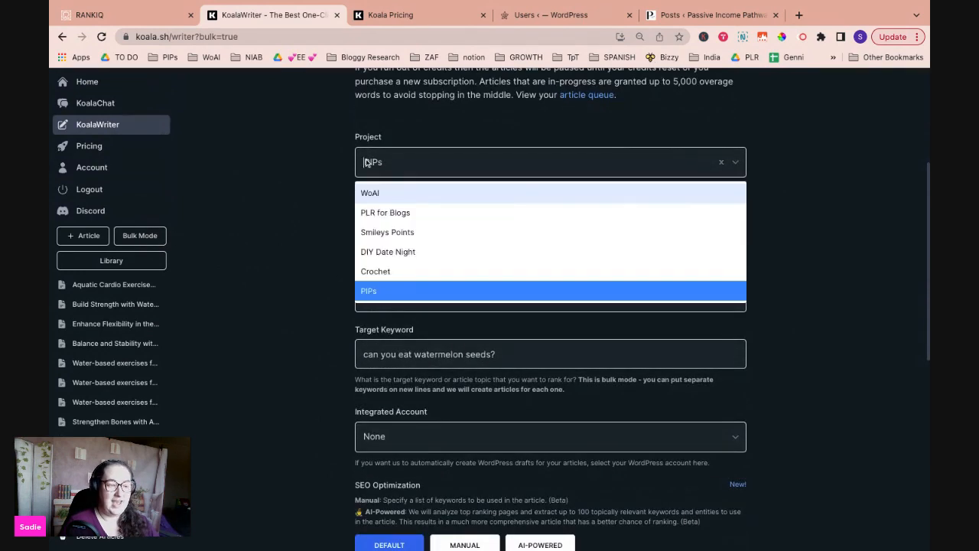
click(404, 271)
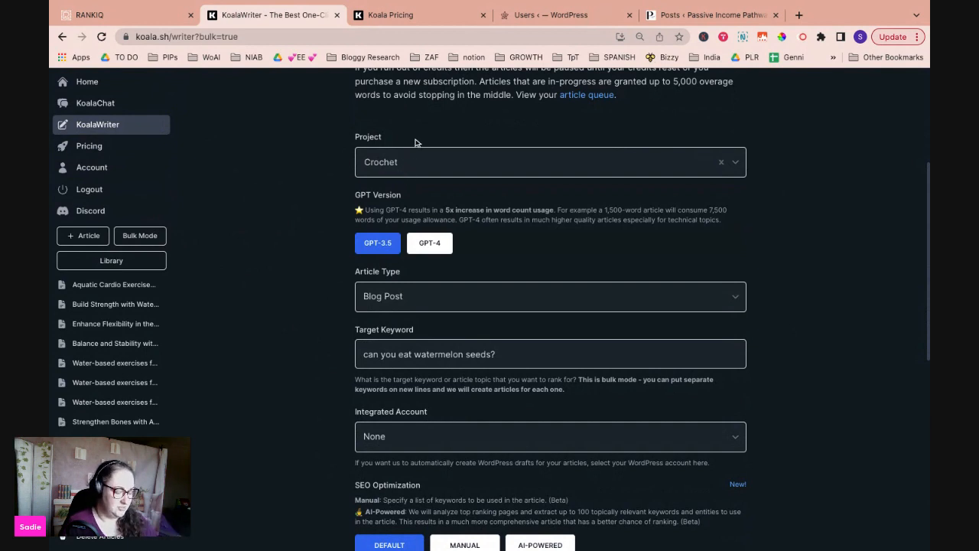
Step: Enlarge the page, try the GPT-4 version, return to GPT-3.5, and highlight the note about GPT-4's word count usage
key(ctrl+plus)
key(ctrl+plus)
key(ctrl+plus)
key(ctrl+plus)
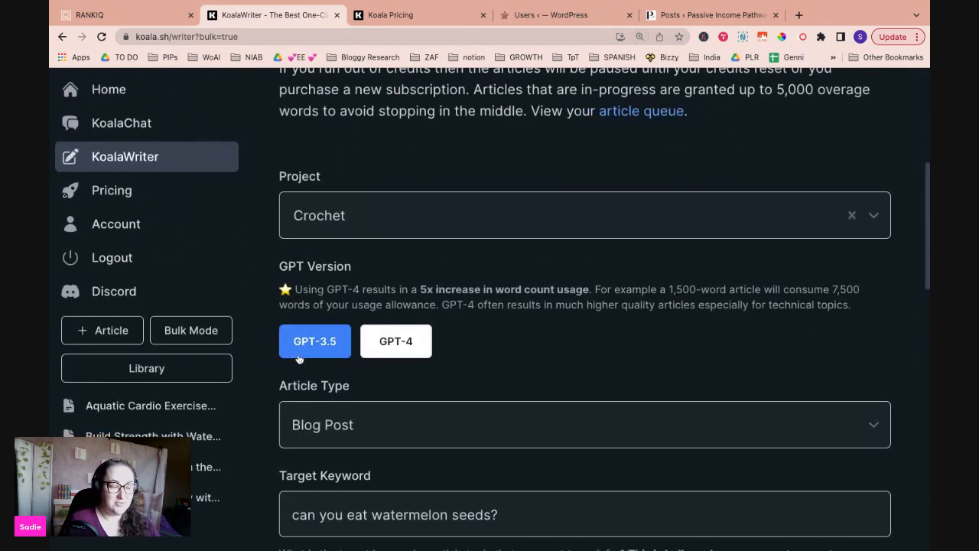
click(385, 347)
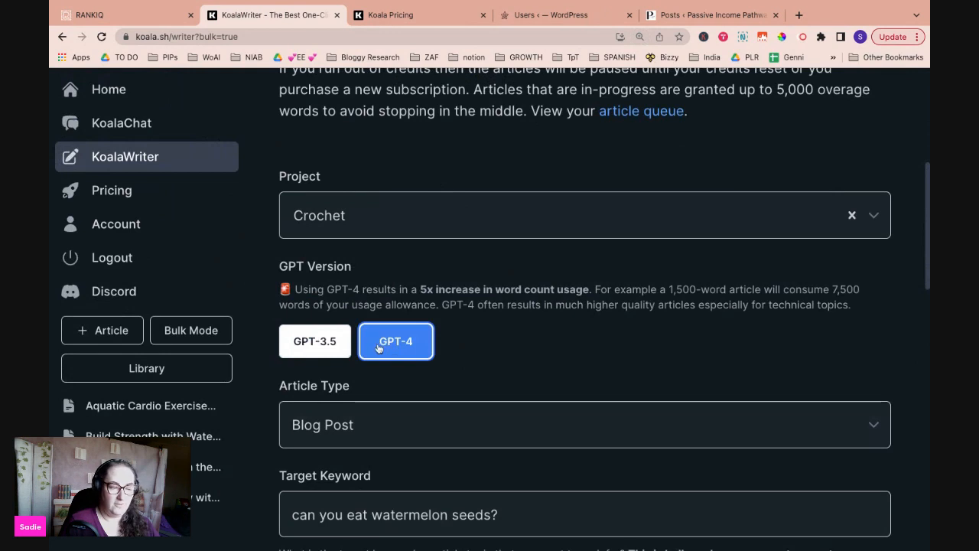
click(327, 345)
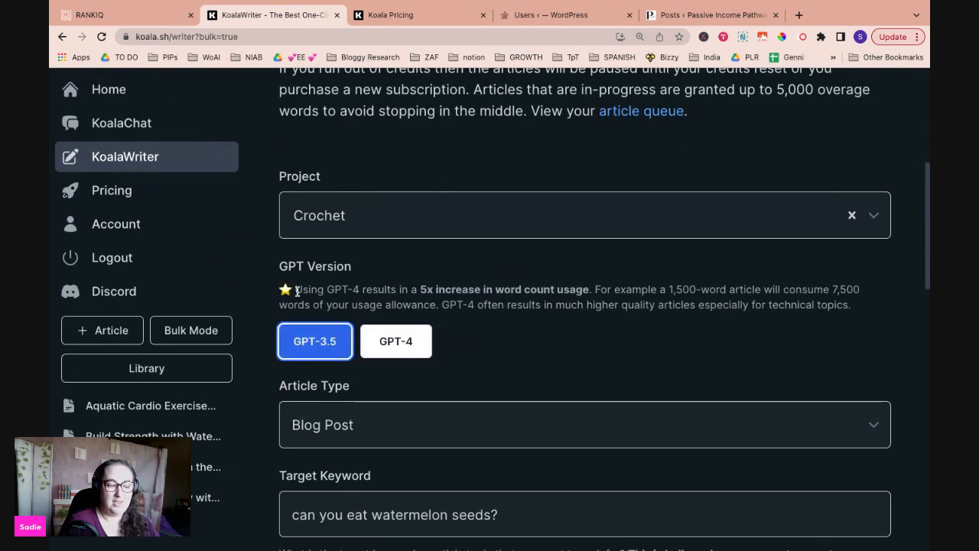
drag(352, 290, 589, 290)
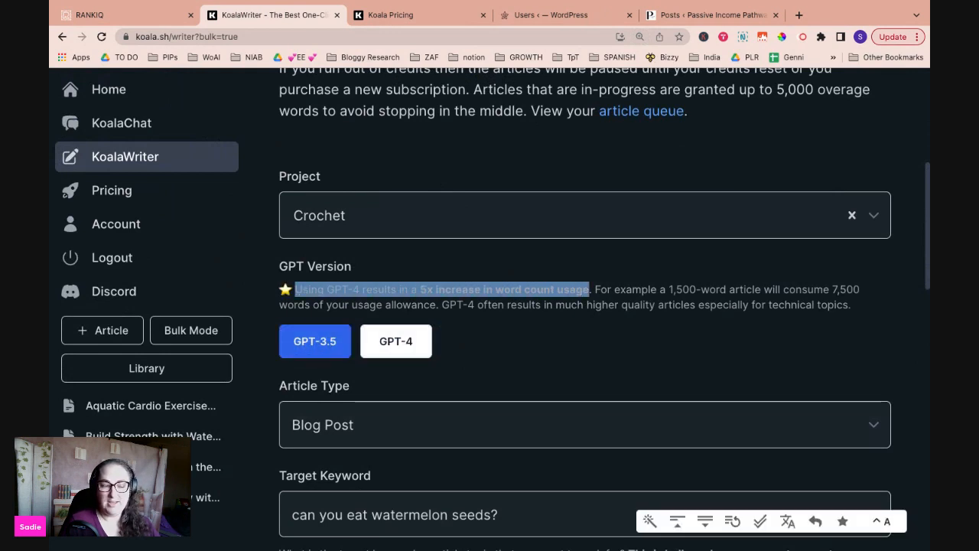
click(551, 292)
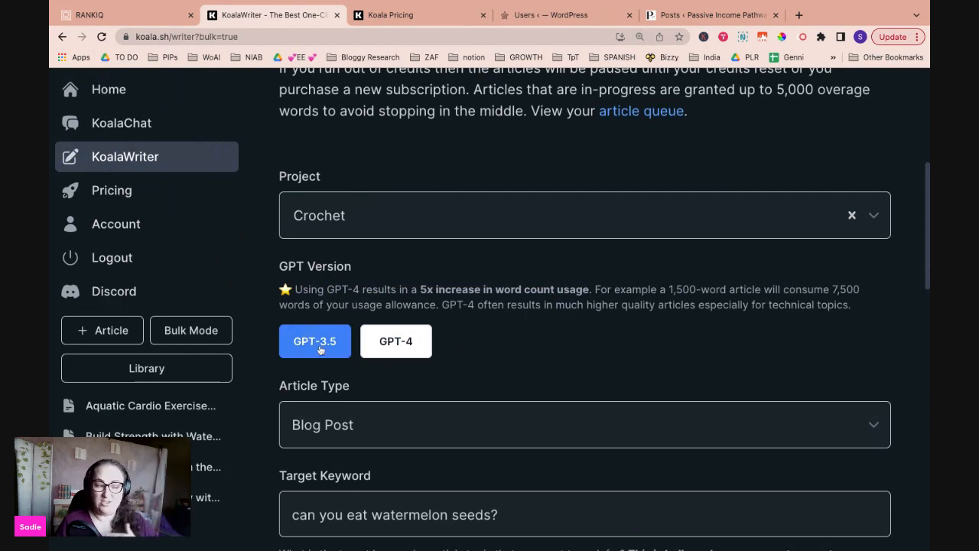
Step: Select the existing target keyword text, switch to RankIQ, and sort the crochet keyword library by time to rank, fastest first
scroll(520, 280, down, 3)
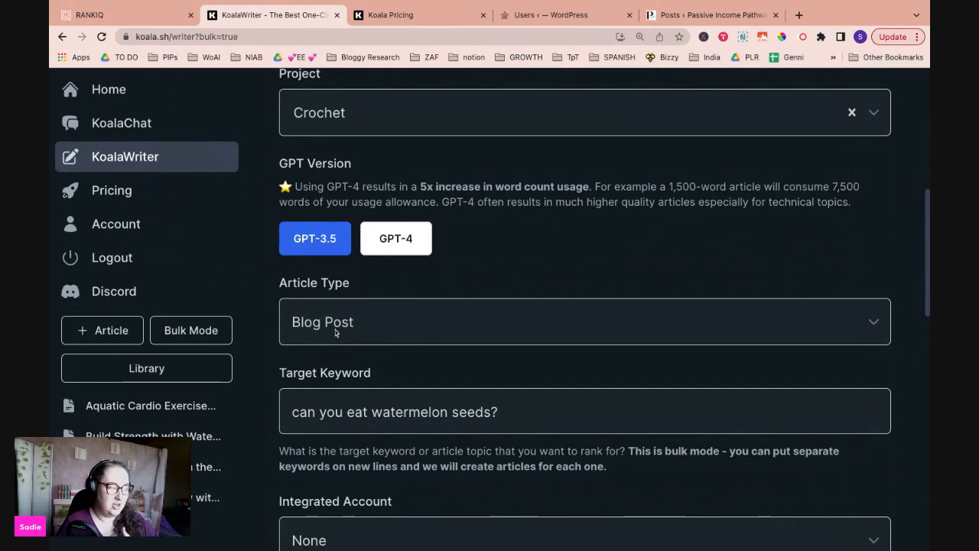
scroll(353, 322, down, 1)
triple_click(408, 386)
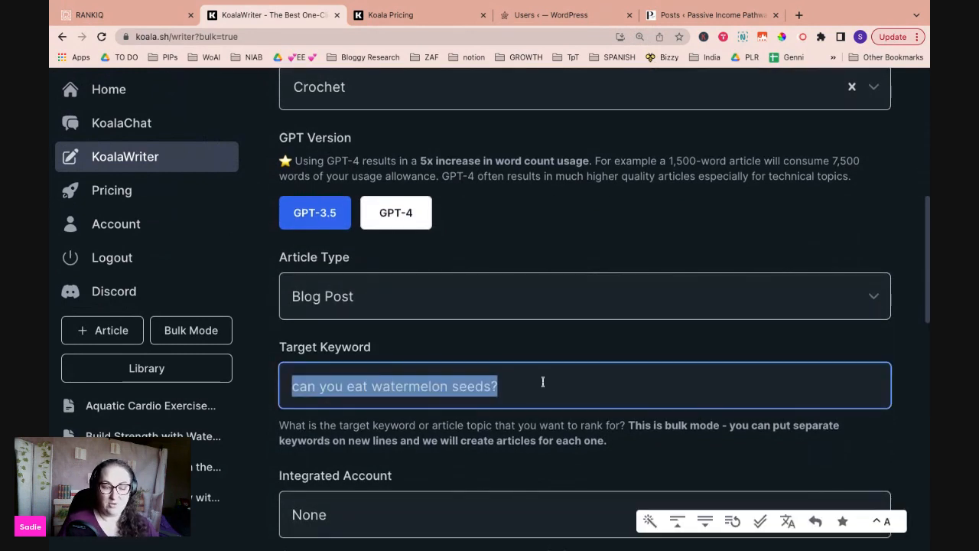
click(122, 14)
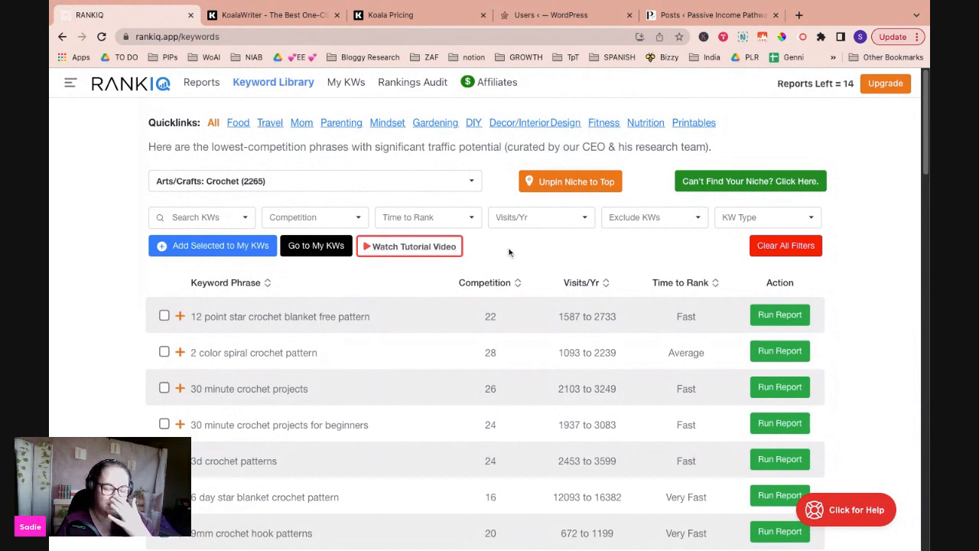
scroll(529, 260, down, 1)
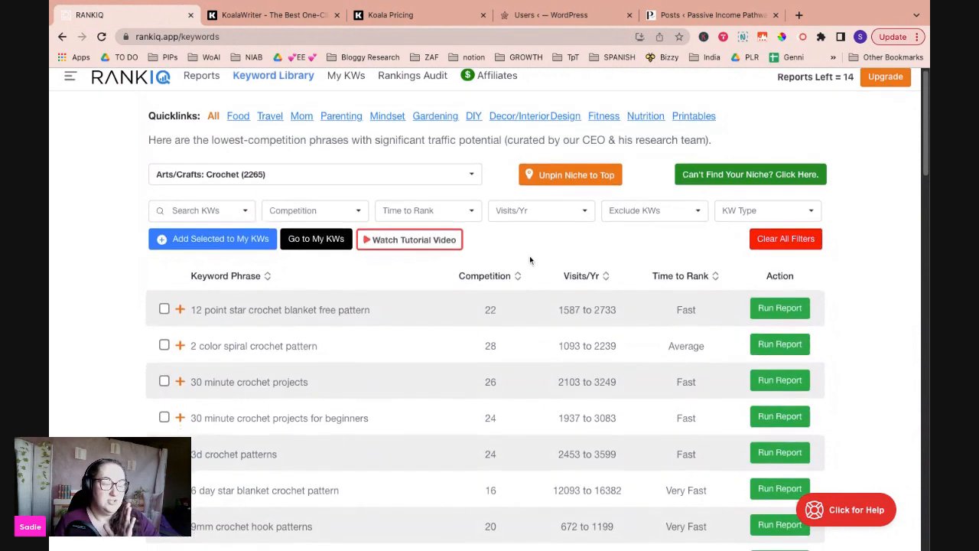
scroll(529, 259, down, 1)
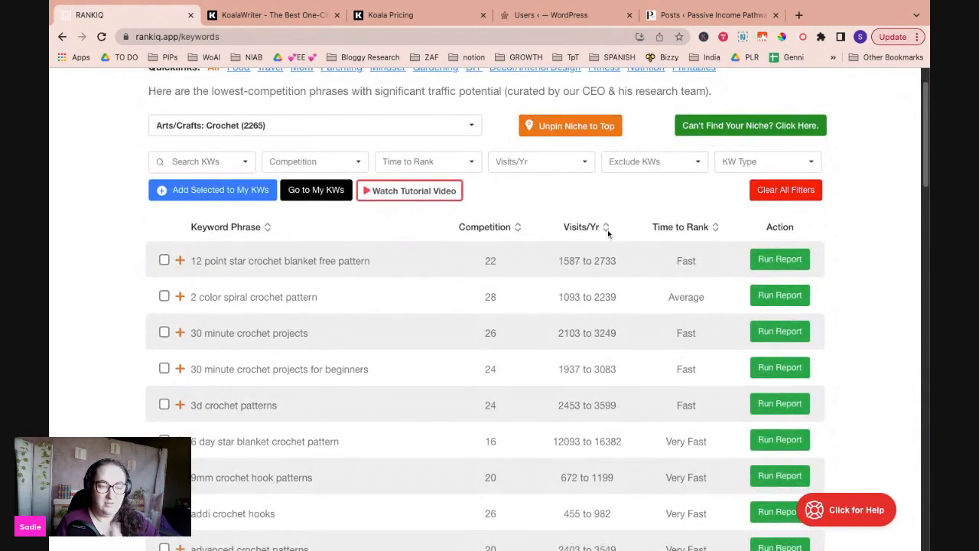
click(715, 233)
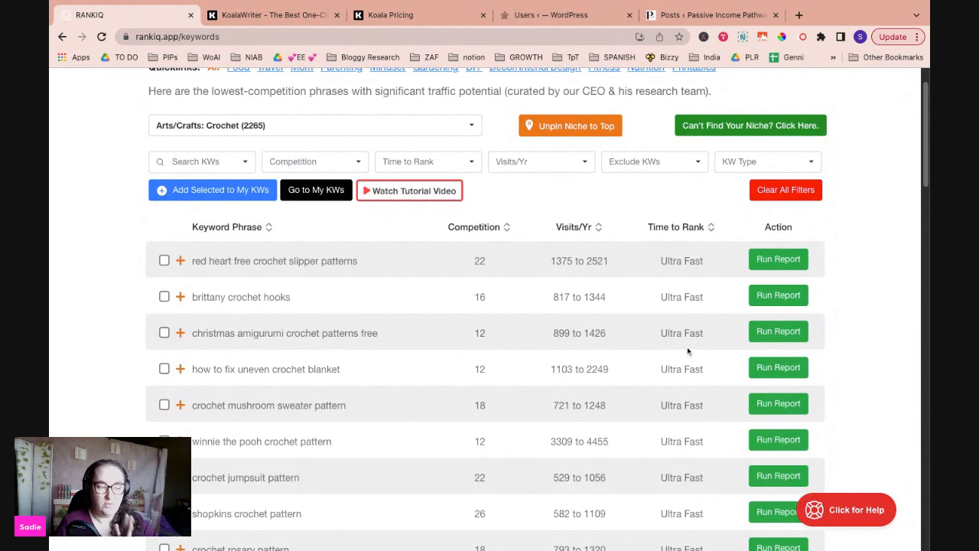
Step: Replace KoalaWriter's target keyword with "how to fix uneven crochet blanket" copied from the RankIQ list
scroll(687, 349, down, 3)
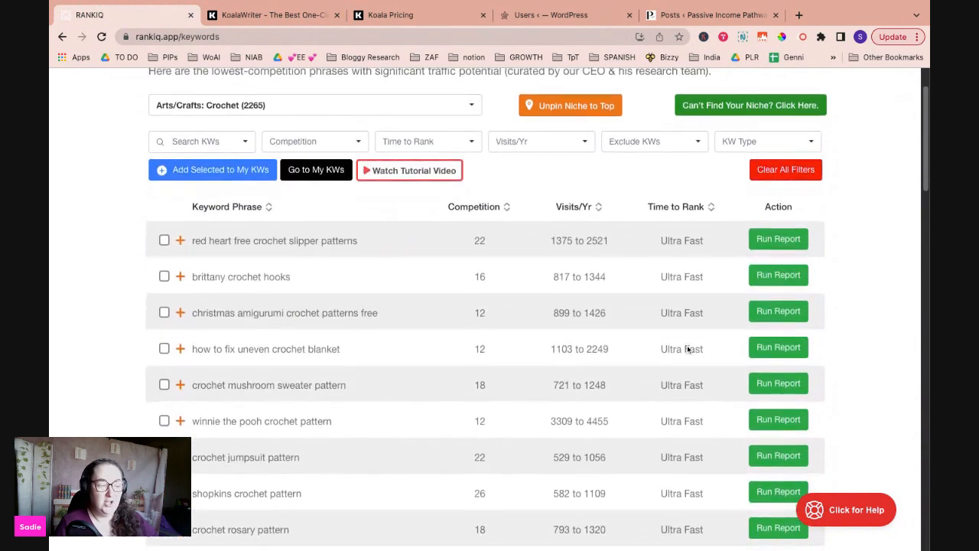
scroll(687, 349, down, 1)
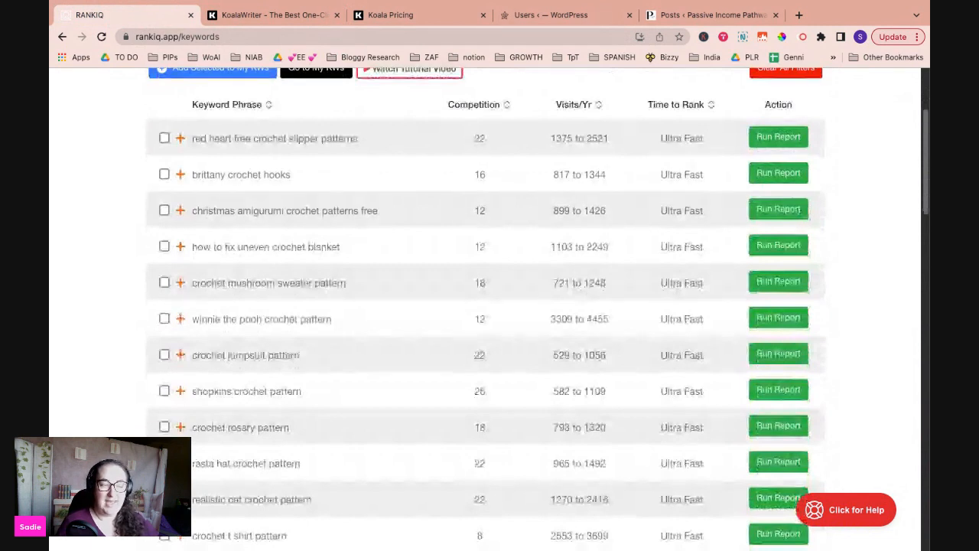
triple_click(193, 246)
key(ctrl+c)
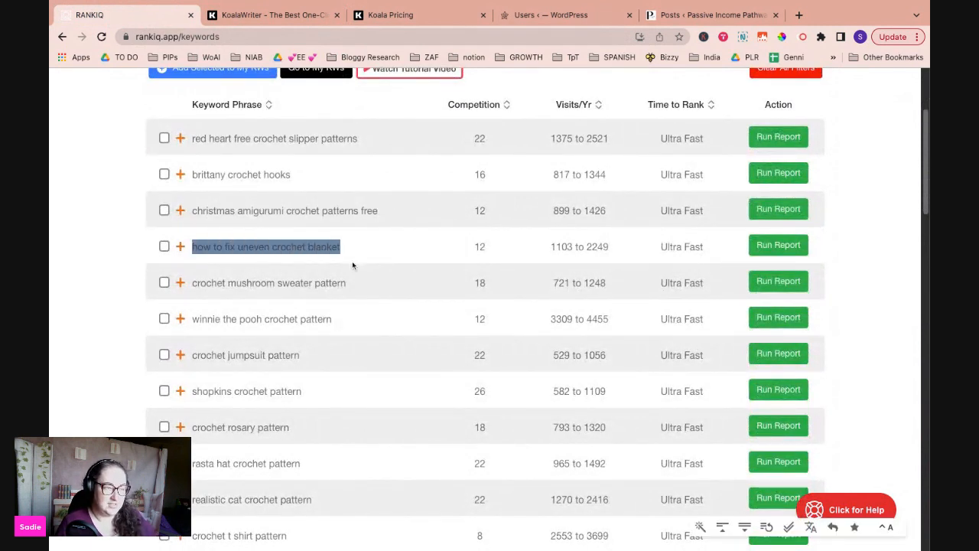
click(280, 16)
key(ctrl+v)
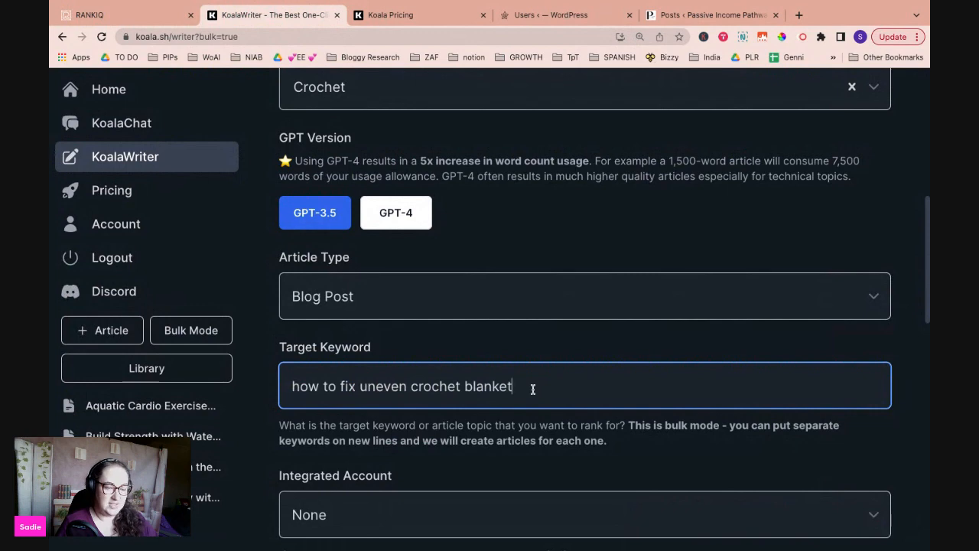
Step: Add "crochet car accessories patterns" from the RankIQ list as a second line in KoalaWriter's target keywords
key(Return)
click(114, 15)
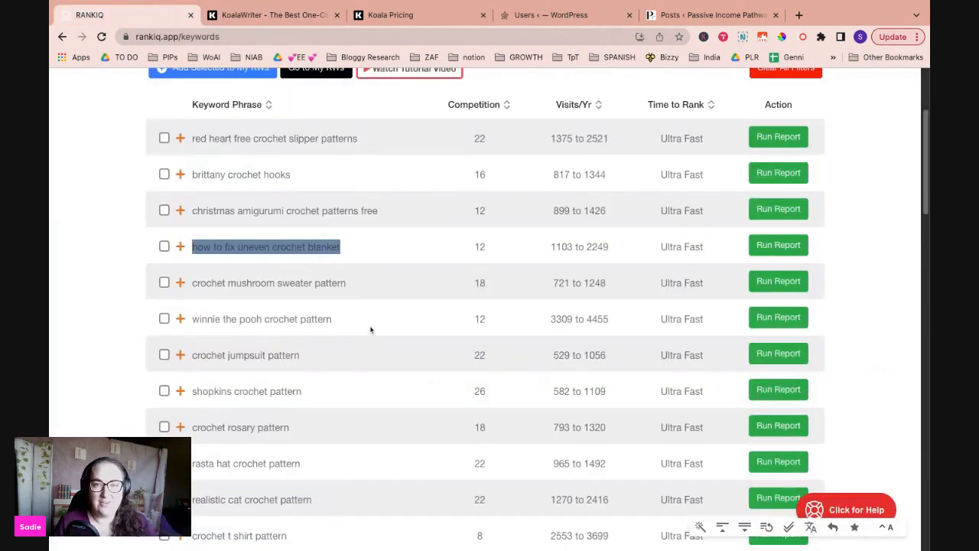
click(271, 292)
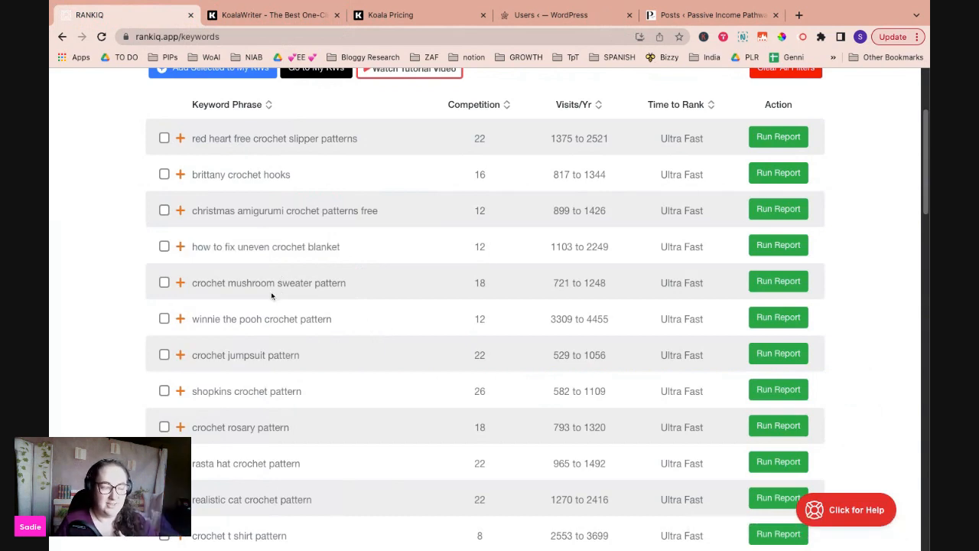
scroll(397, 305, down, 4)
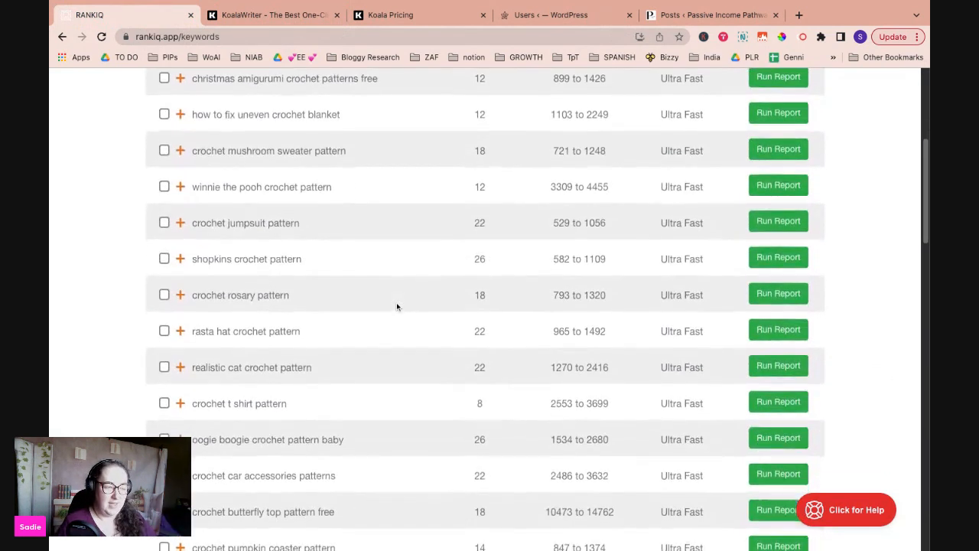
scroll(397, 306, down, 4)
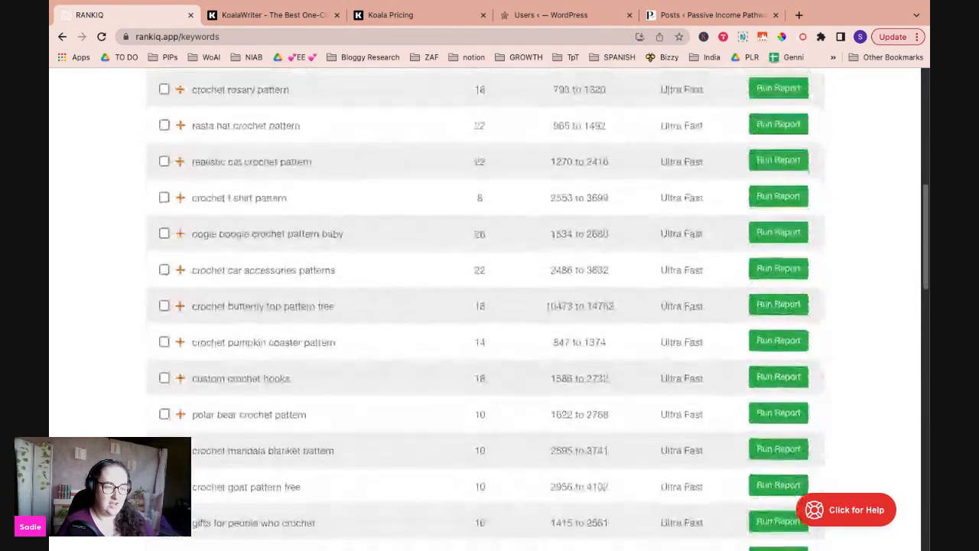
scroll(195, 244, down, 1)
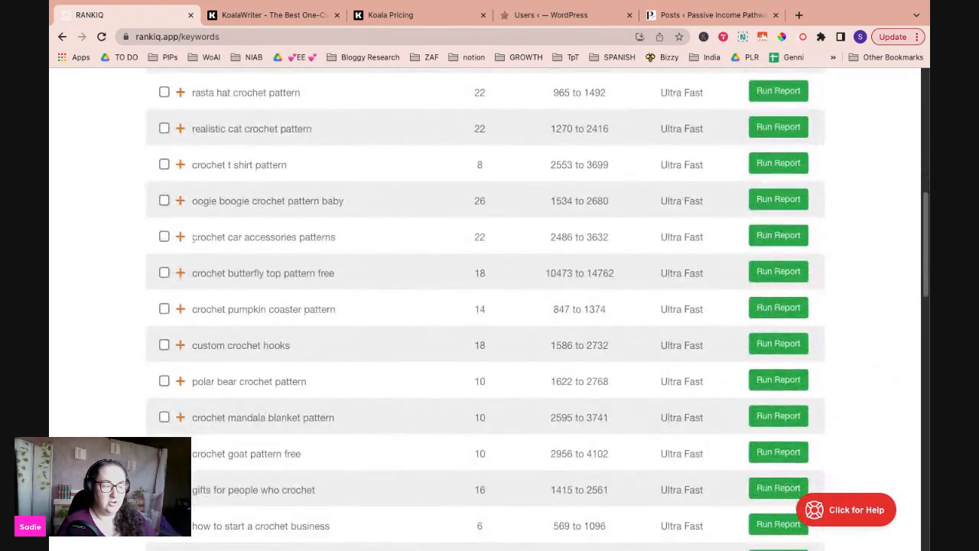
drag(192, 237, 336, 238)
key(ctrl+c)
click(272, 15)
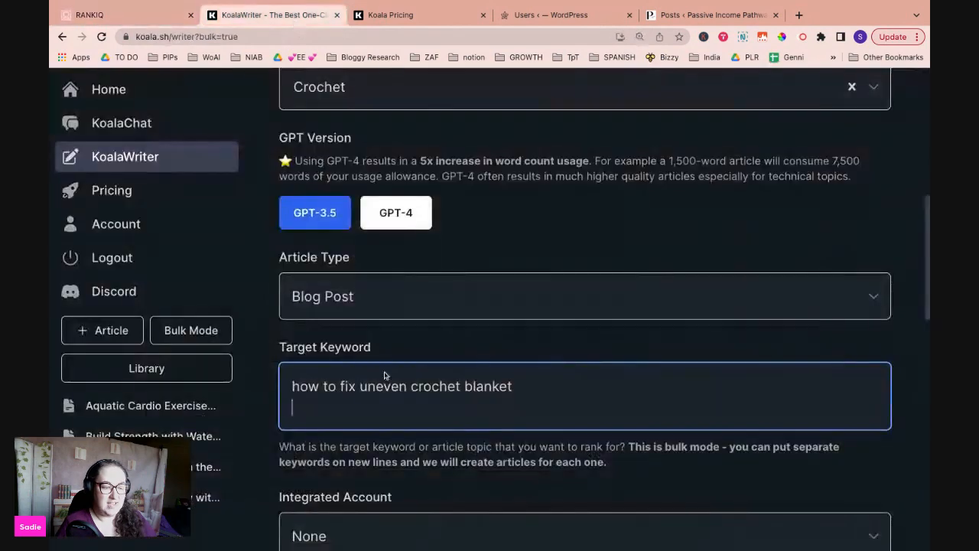
key(ctrl+v)
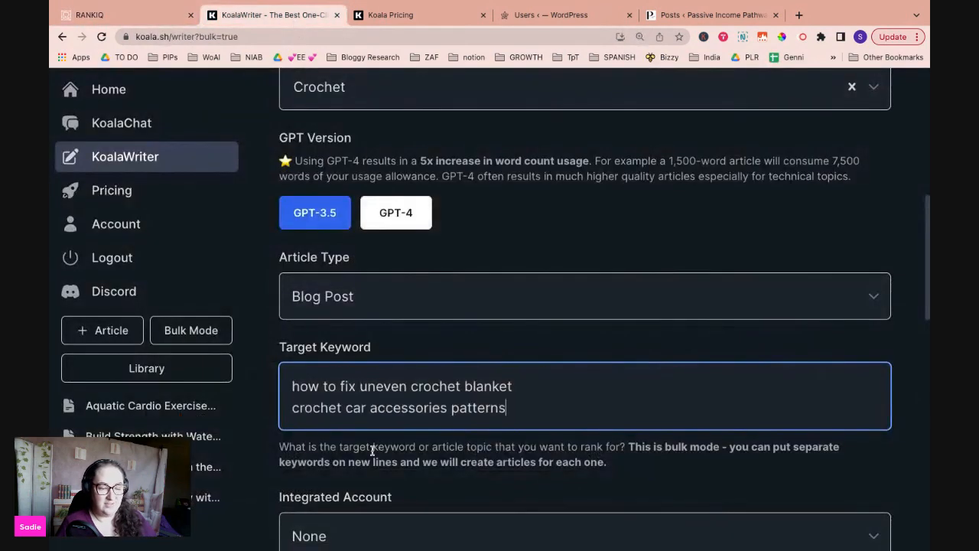
Step: Add "gifts for people who crochet" from the RankIQ list as a third line in KoalaWriter's target keywords
key(Return)
click(148, 17)
click(436, 400)
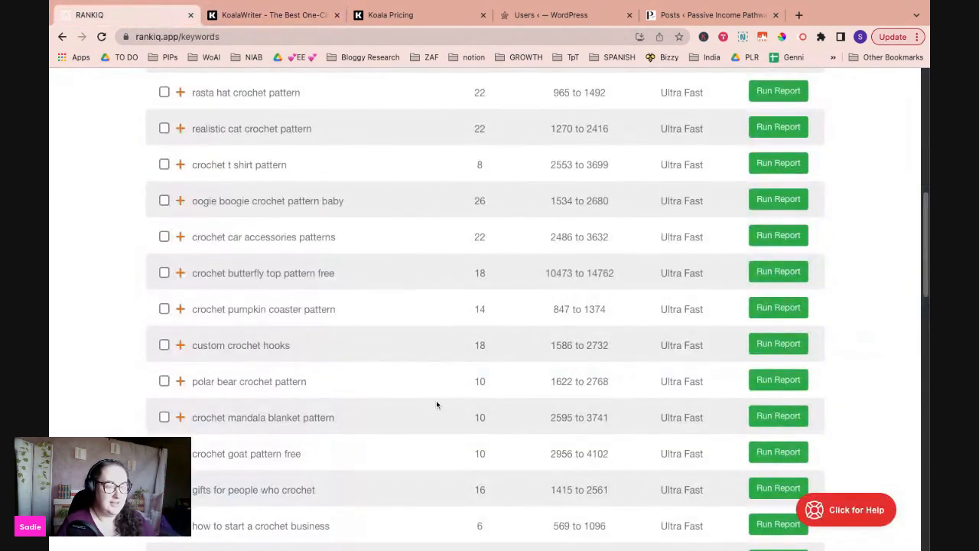
scroll(436, 400, down, 1)
scroll(436, 400, down, 5)
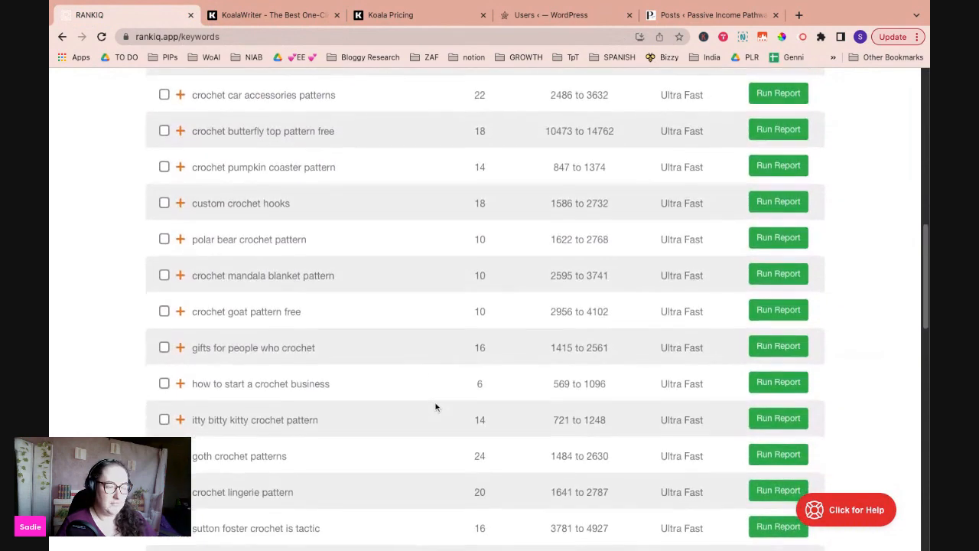
scroll(436, 407, down, 3)
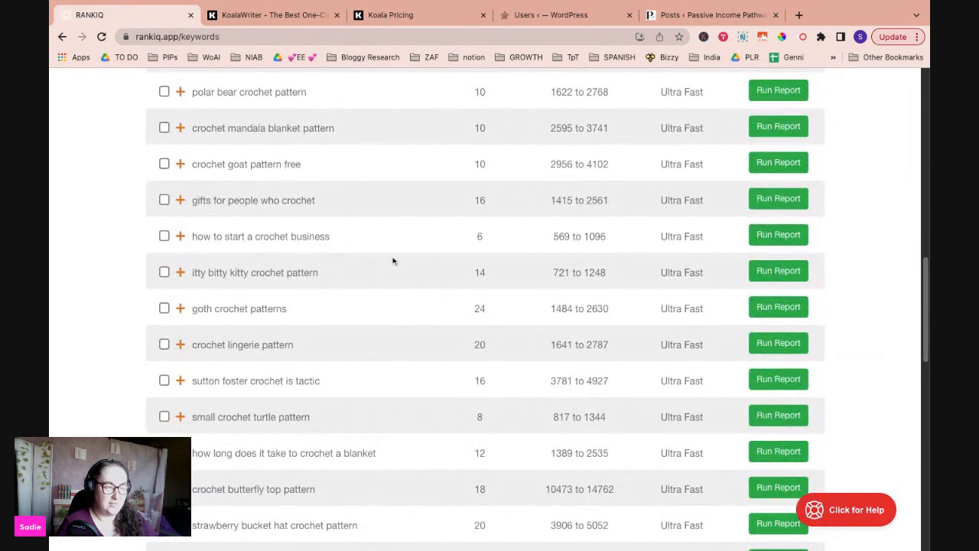
triple_click(195, 200)
key(ctrl+c)
click(300, 15)
key(ctrl+v)
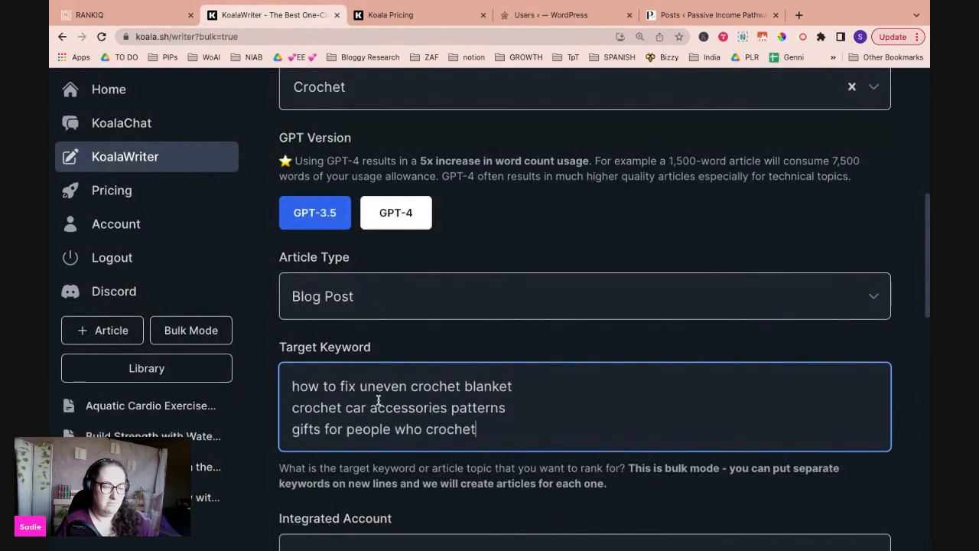
Step: Add "how long does it take to crochet a blanket" from the RankIQ list as a fourth line in KoalaWriter's target keywords
click(139, 25)
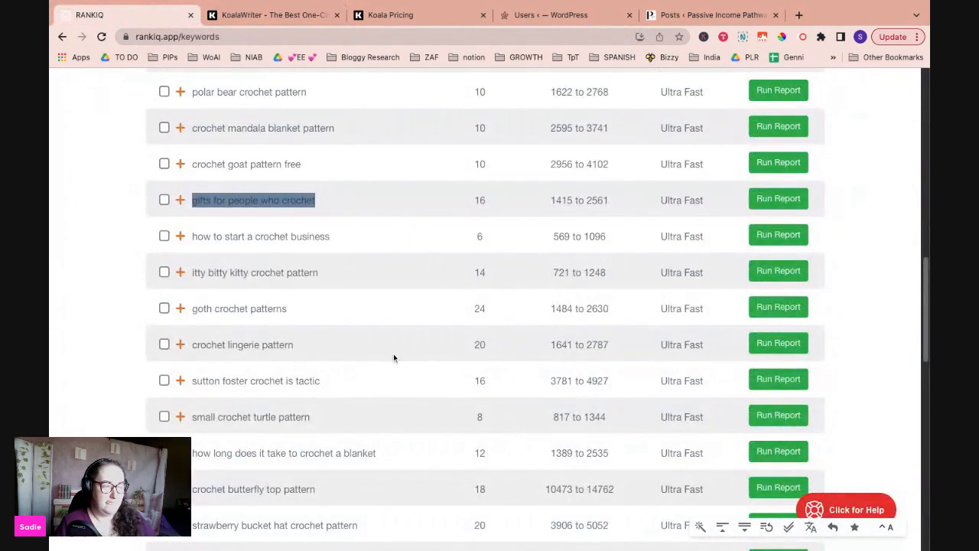
scroll(394, 355, down, 3)
scroll(393, 357, down, 4)
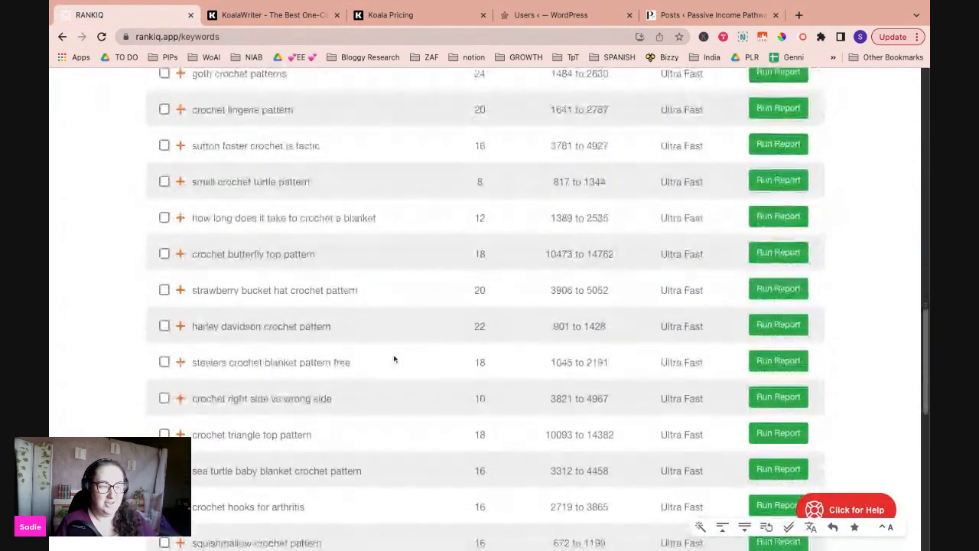
drag(191, 219, 371, 203)
key(ctrl+c)
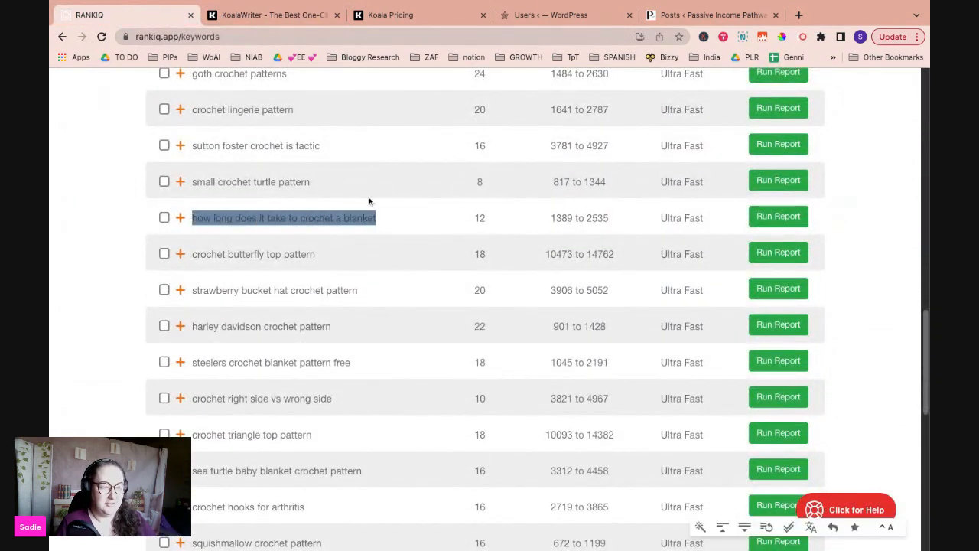
click(289, 18)
key(ctrl+v)
Step: Add "best yarn for sweaters crochet" from the RankIQ list as a fifth line in KoalaWriter's target keywords
click(99, 15)
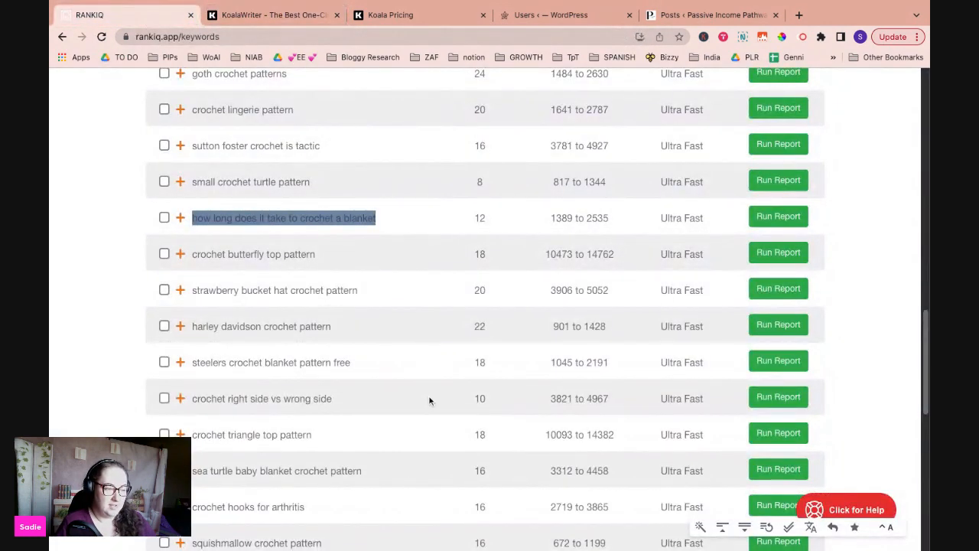
scroll(429, 400, down, 4)
scroll(429, 400, down, 2)
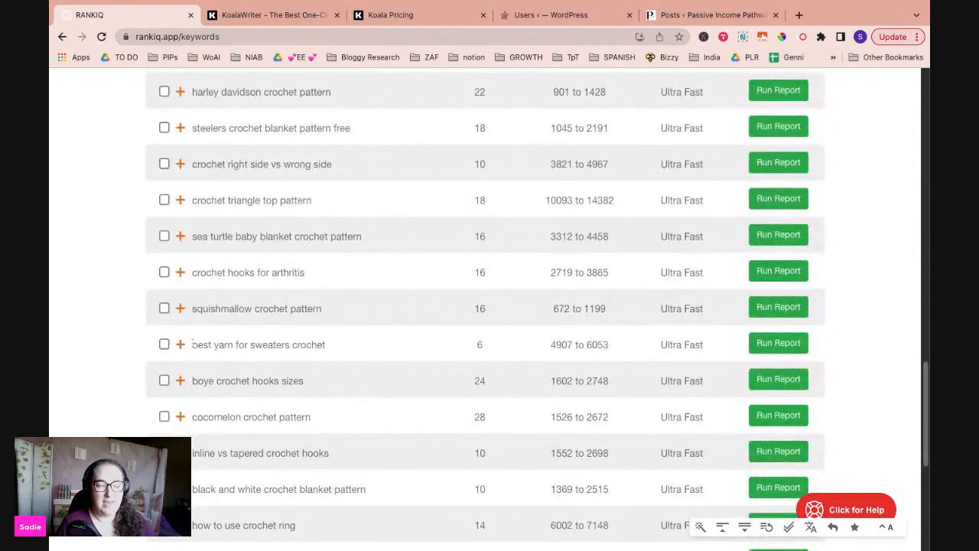
drag(191, 344, 336, 344)
key(ctrl+c)
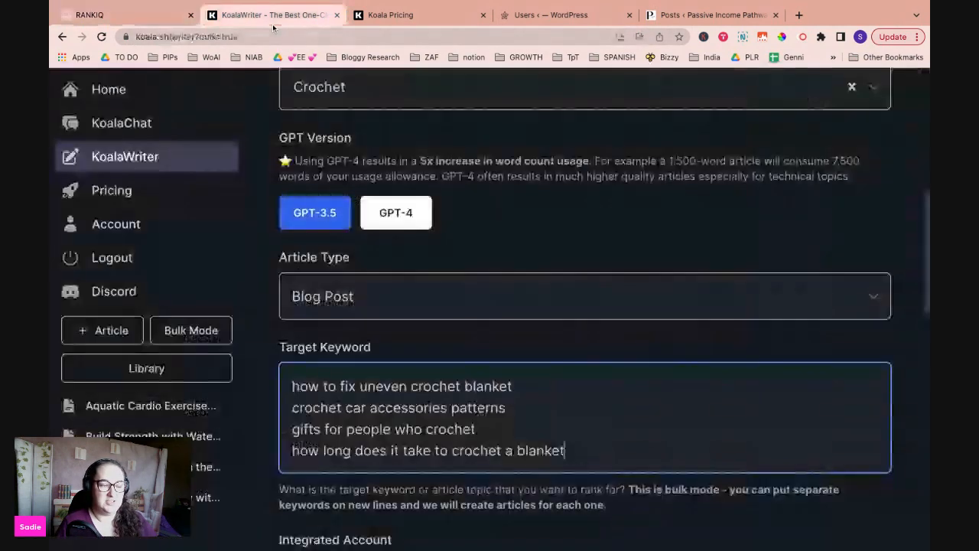
click(276, 15)
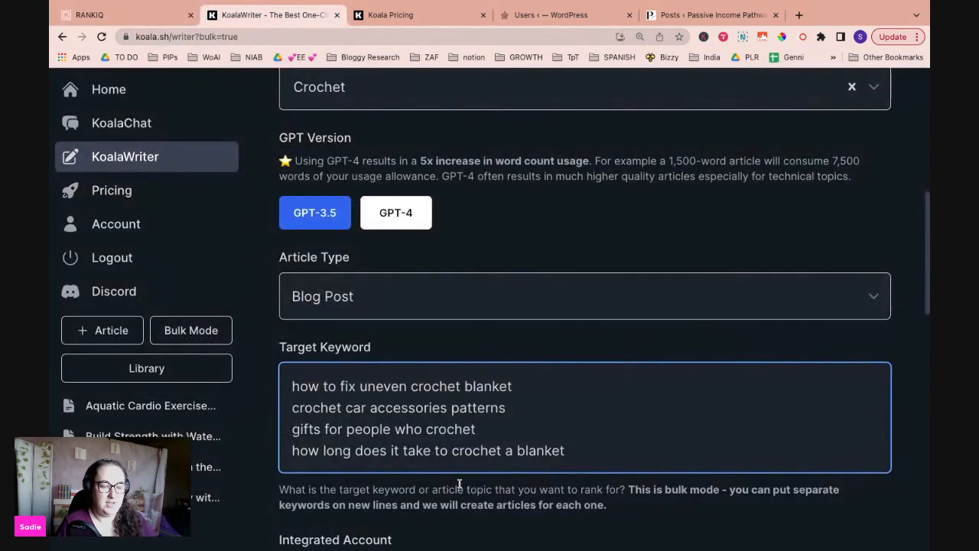
key(Return)
key(ctrl+v)
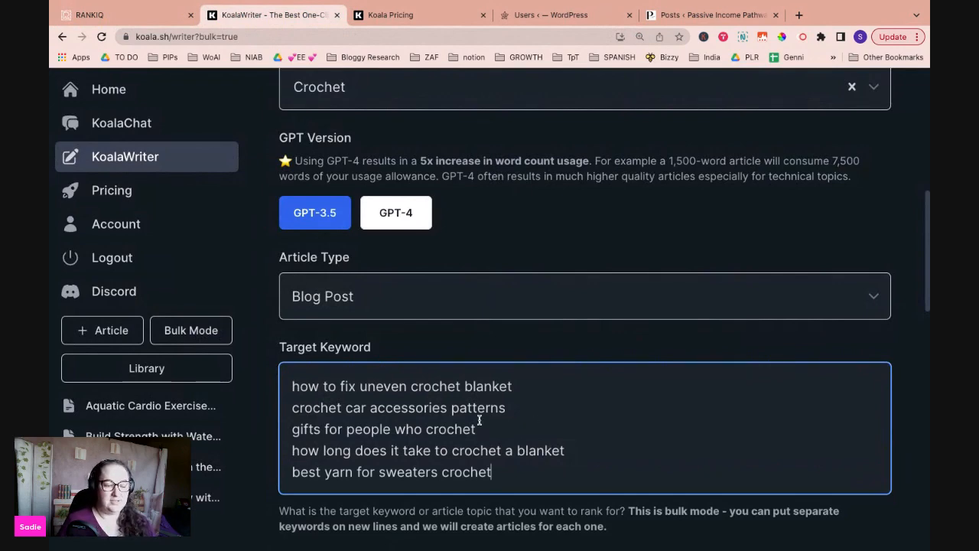
Step: Check the Integrated Account choices, and open the Koala account page separately with its WordPress integration settings expanded
scroll(518, 374, down, 5)
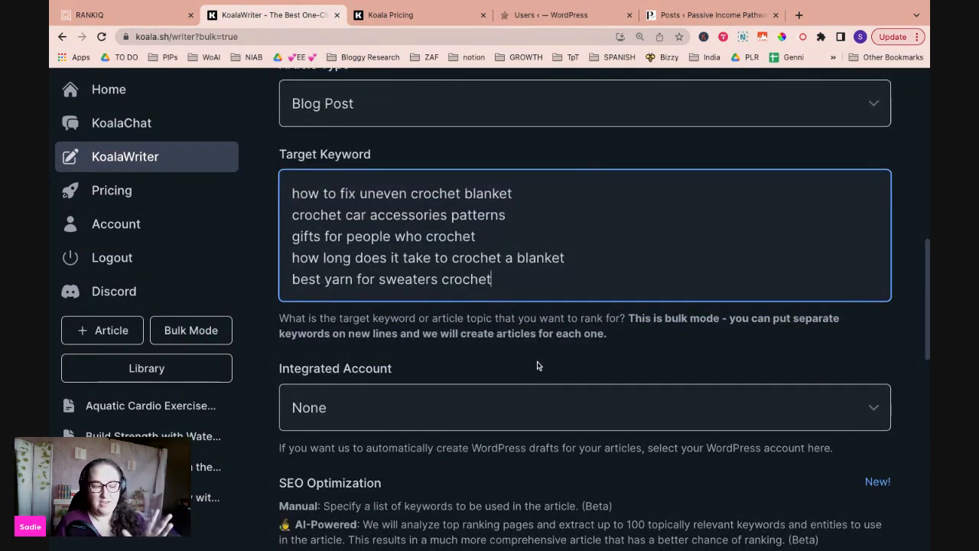
scroll(540, 333, down, 5)
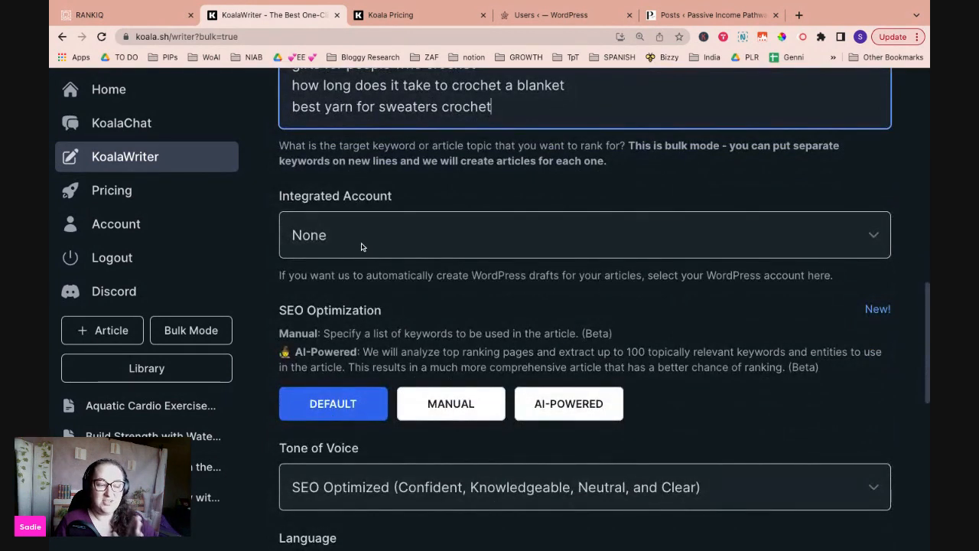
click(361, 245)
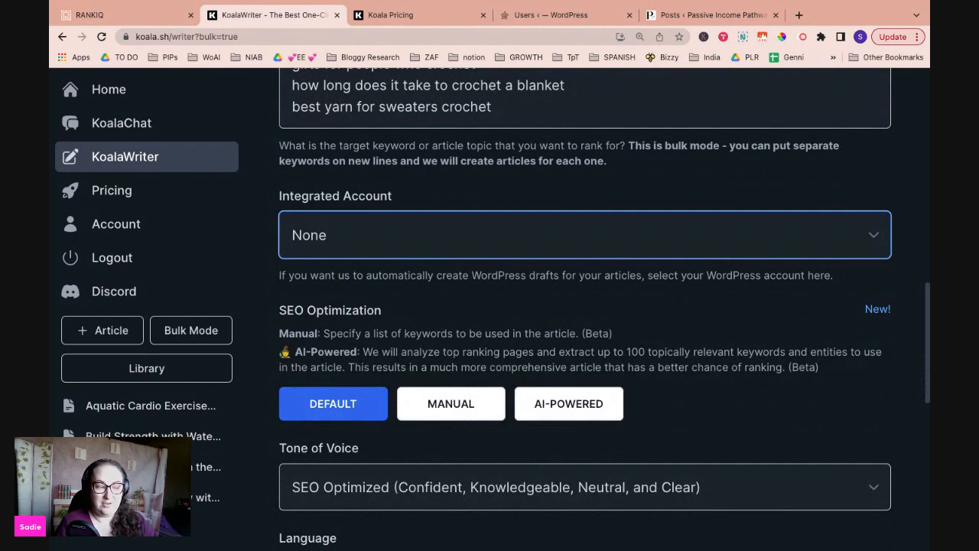
super+click(126, 231)
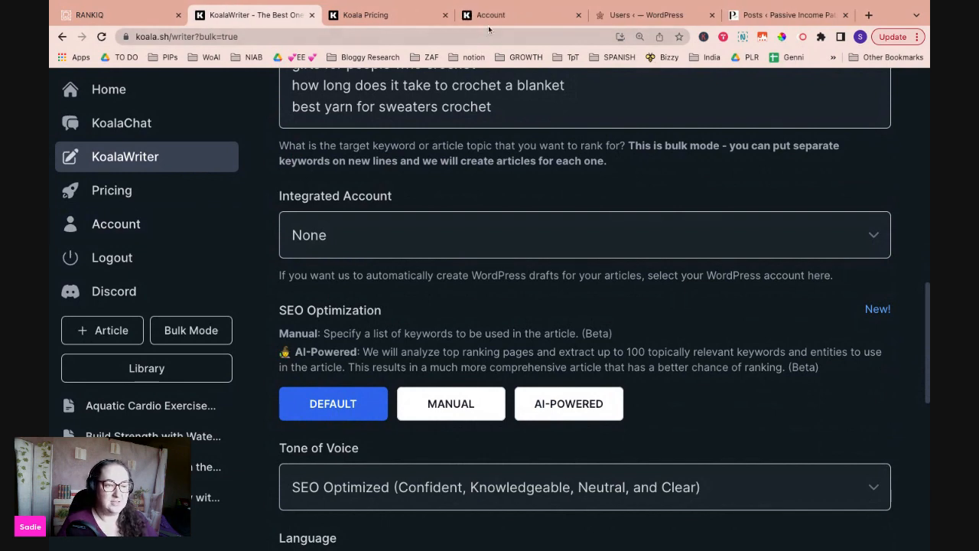
click(490, 19)
scroll(475, 295, down, 5)
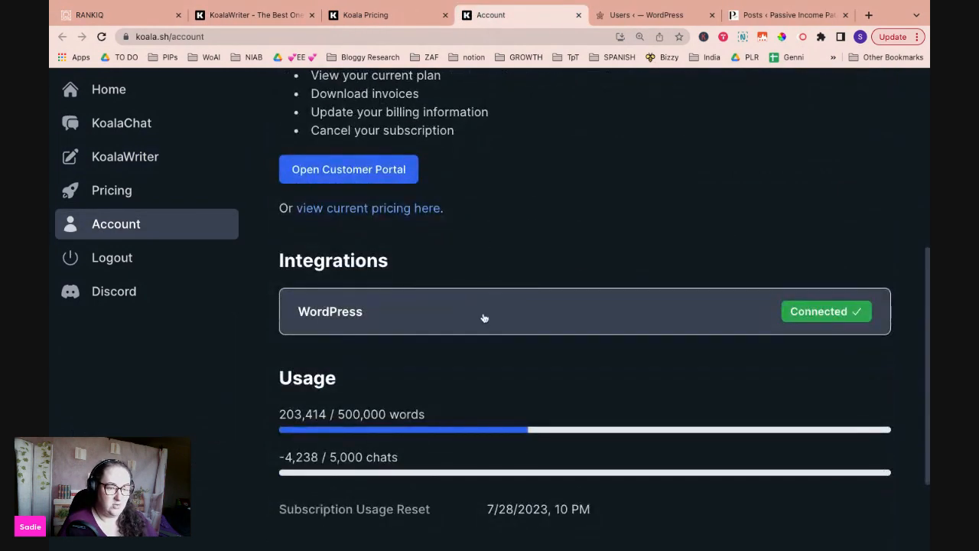
click(395, 320)
scroll(466, 306, down, 3)
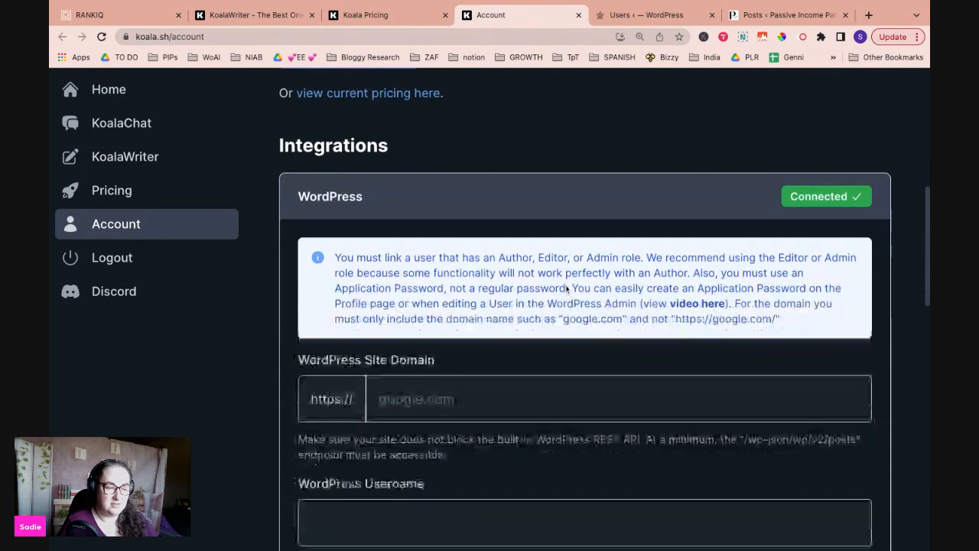
Step: Fill in the WordPress integration with the site domain micahsstudio.com and the site's administrator username
click(471, 301)
text(micahsst)
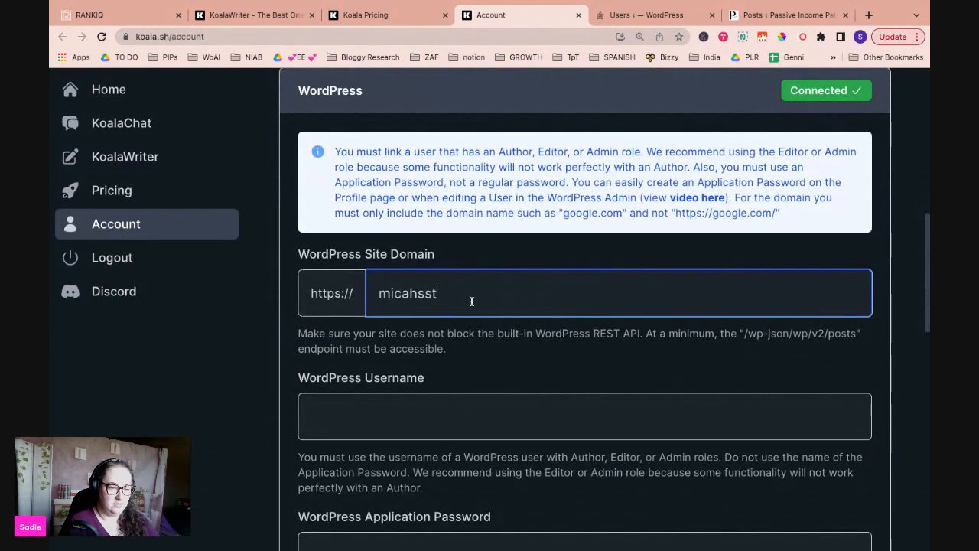
text(udio.com)
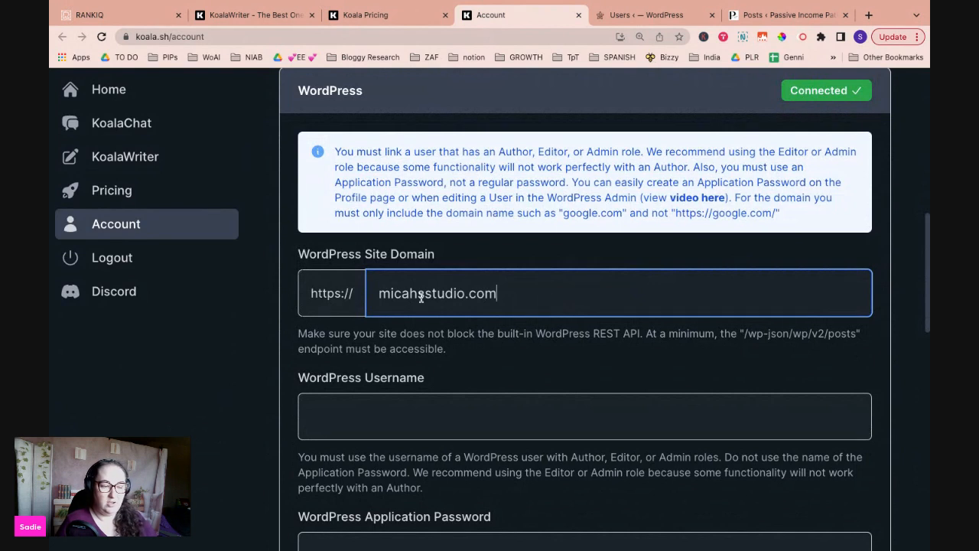
click(463, 424)
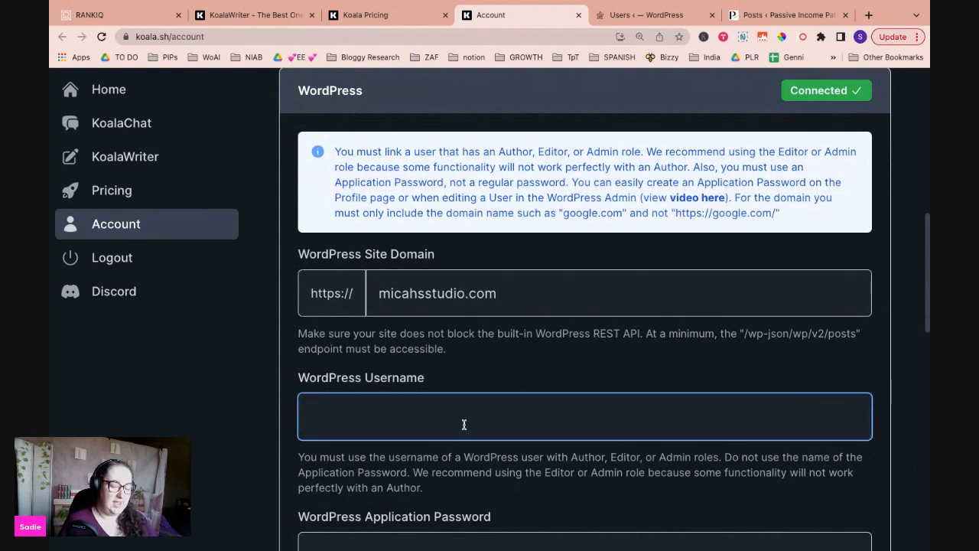
text(mich)
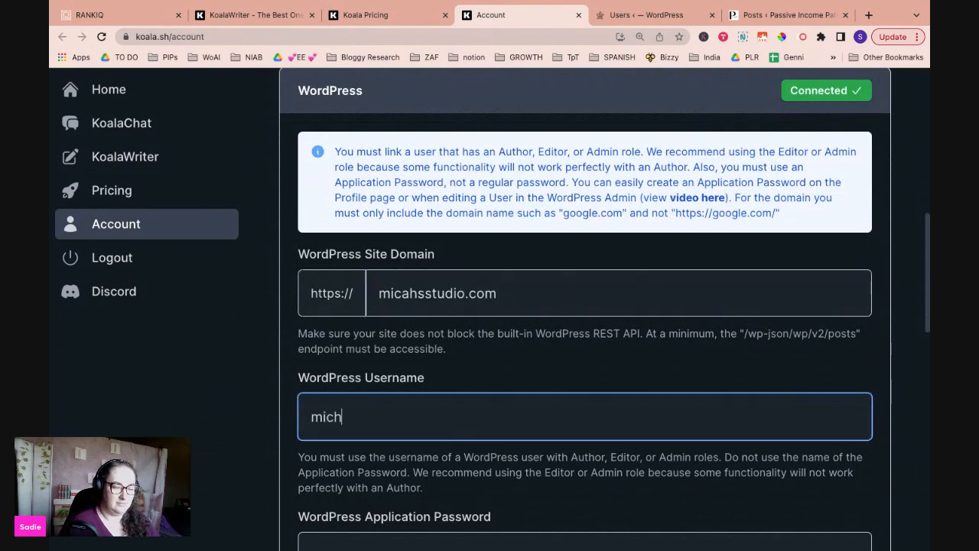
key(BackSpace)
text(ahadmin)
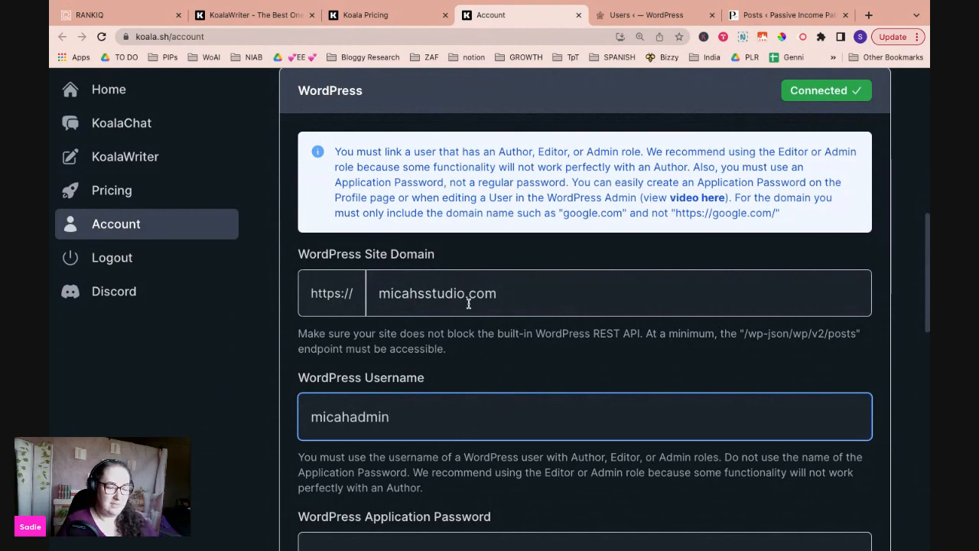
scroll(468, 304, down, 2)
scroll(468, 304, down, 6)
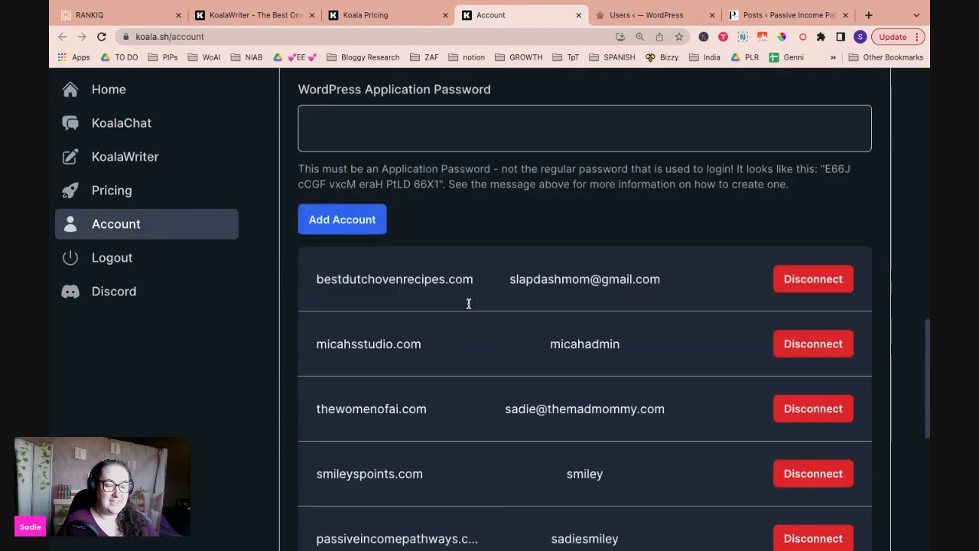
scroll(458, 290, up, 5)
click(344, 390)
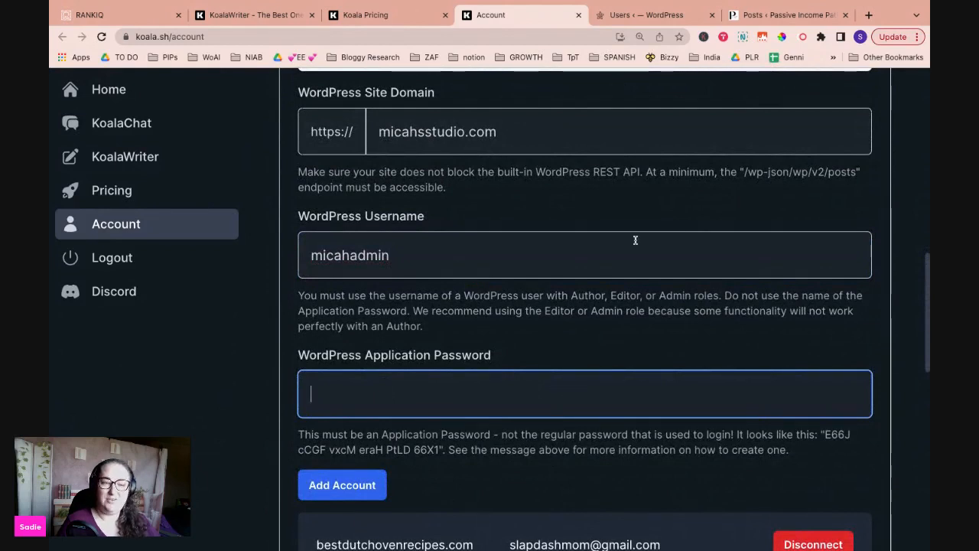
Step: Switch to the WordPress site's user list, edit the administrator account, and create an application password named "koala"
click(634, 15)
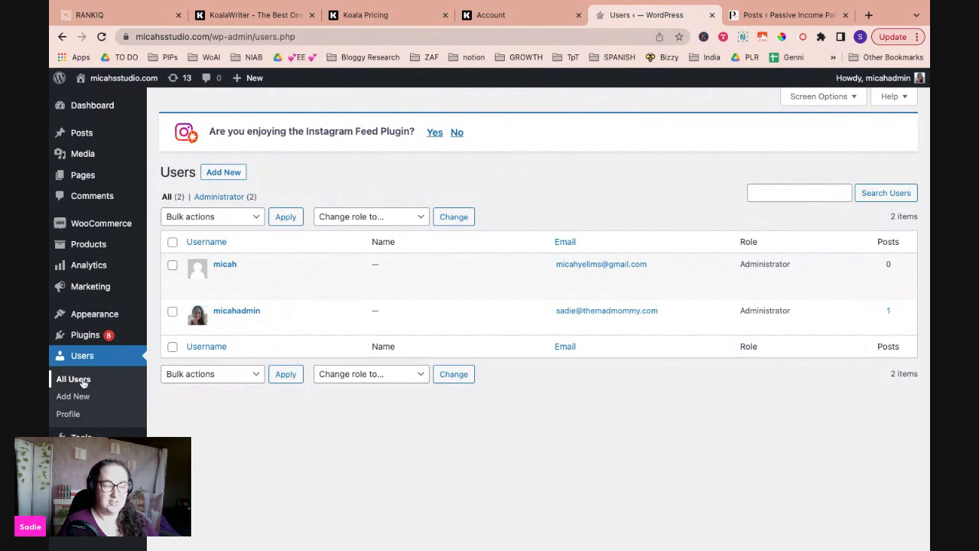
mouse_move(221, 324)
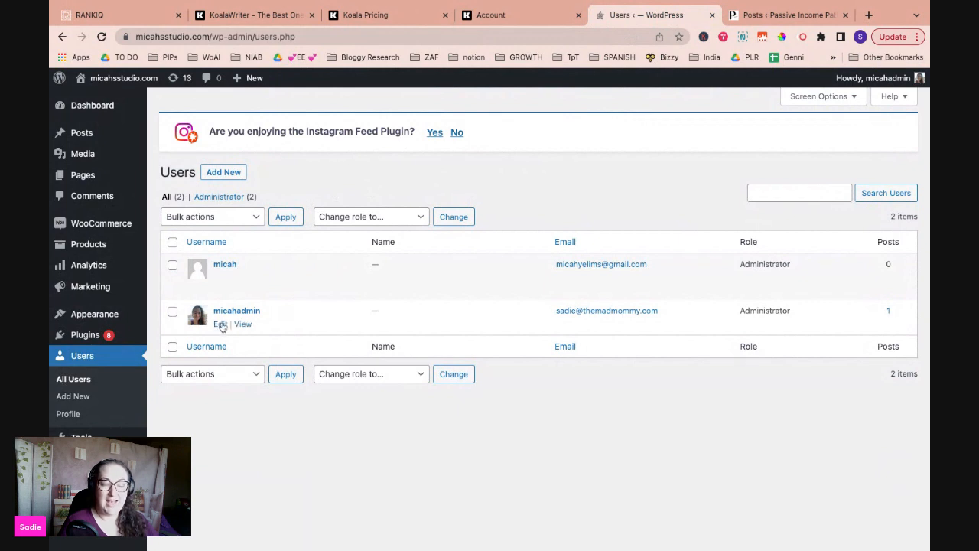
click(221, 324)
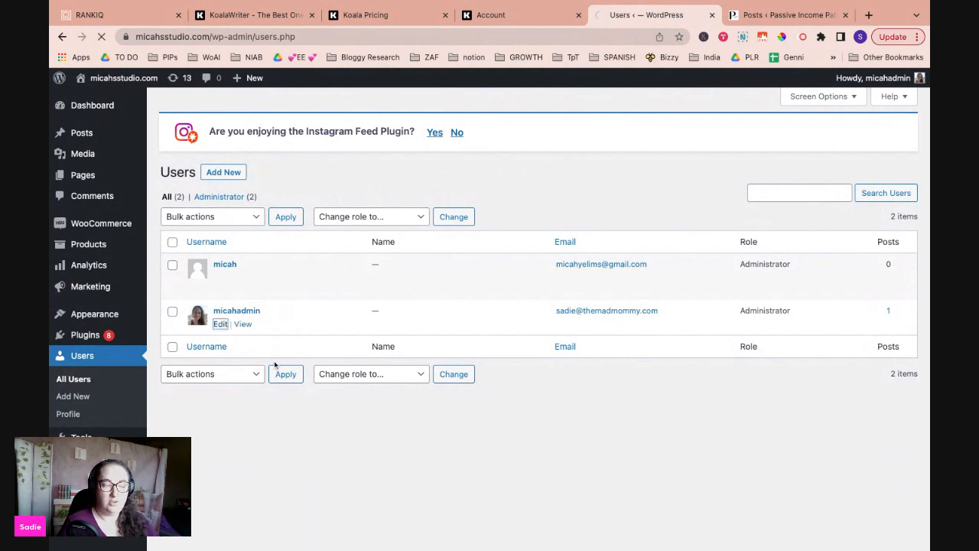
scroll(326, 373, down, 15)
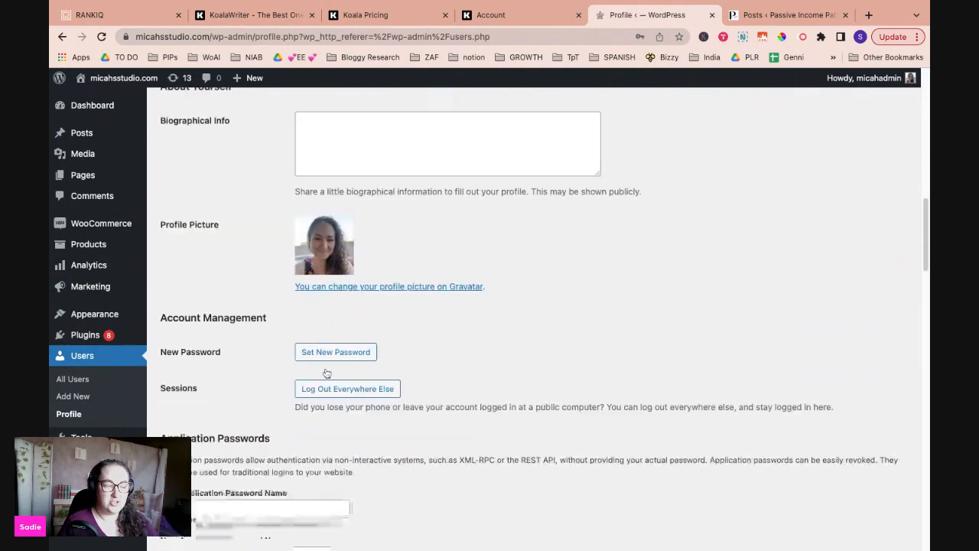
click(213, 329)
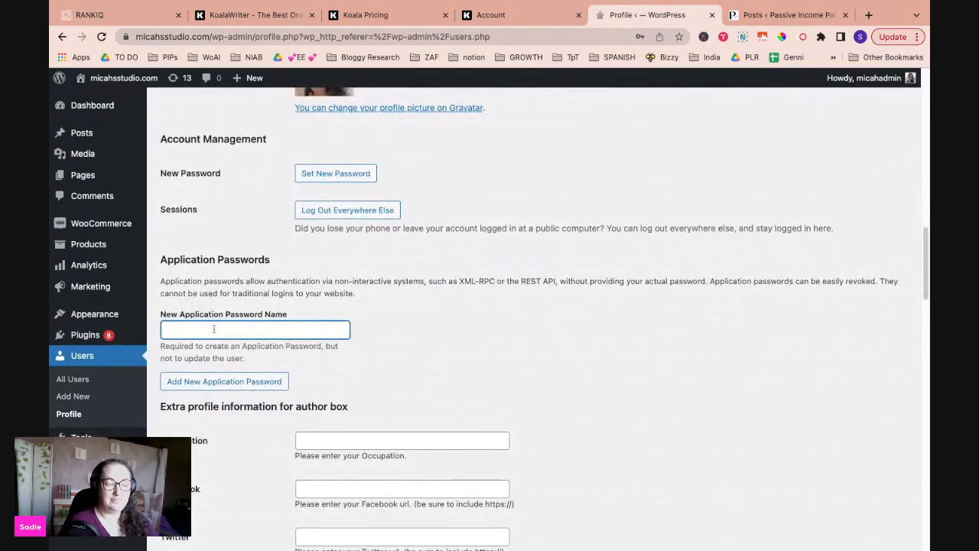
text(koala)
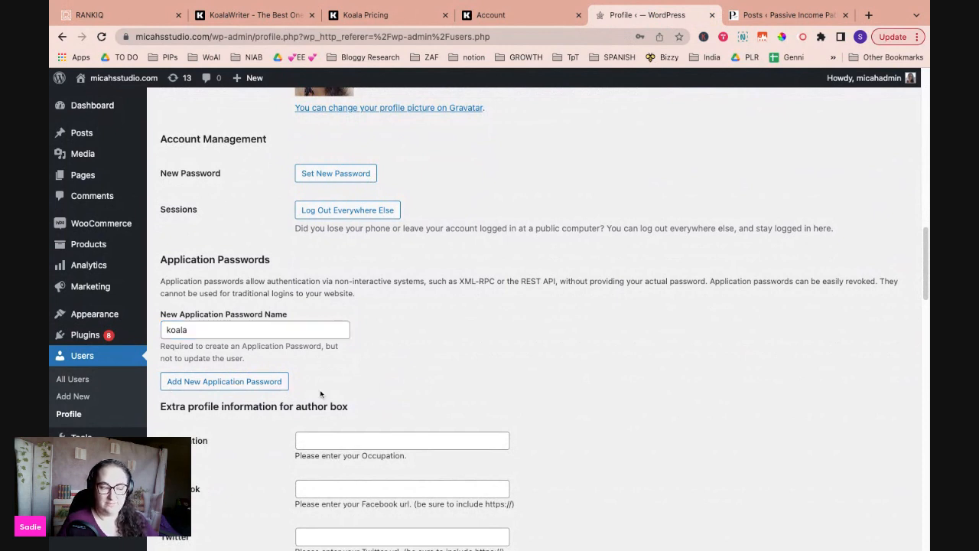
click(244, 386)
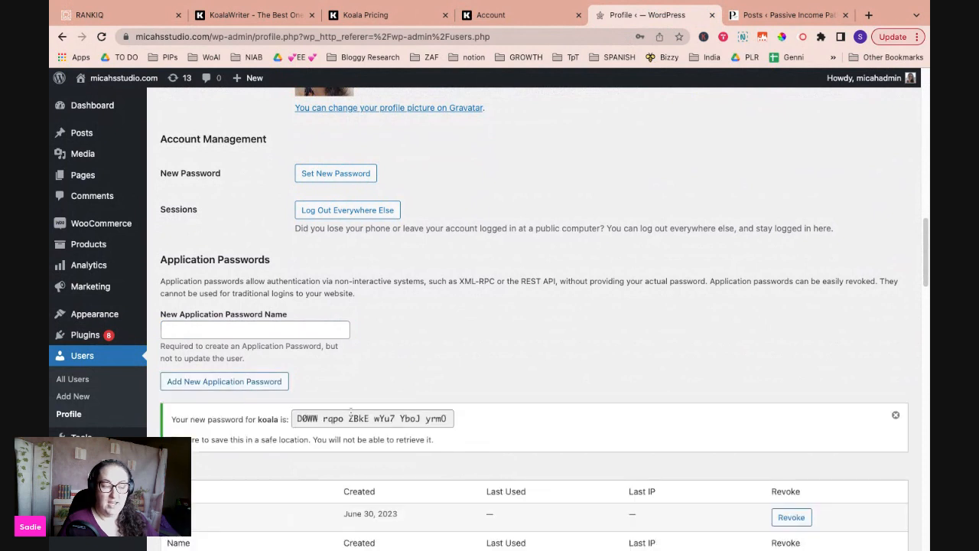
Step: Copy the generated application password into Koala's WordPress Application Password field and add the account
triple_click(350, 413)
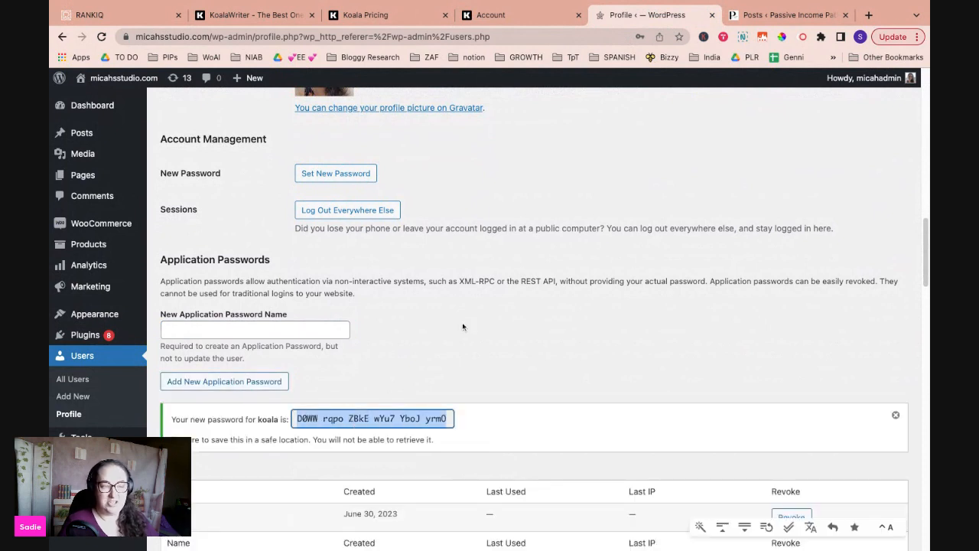
click(527, 18)
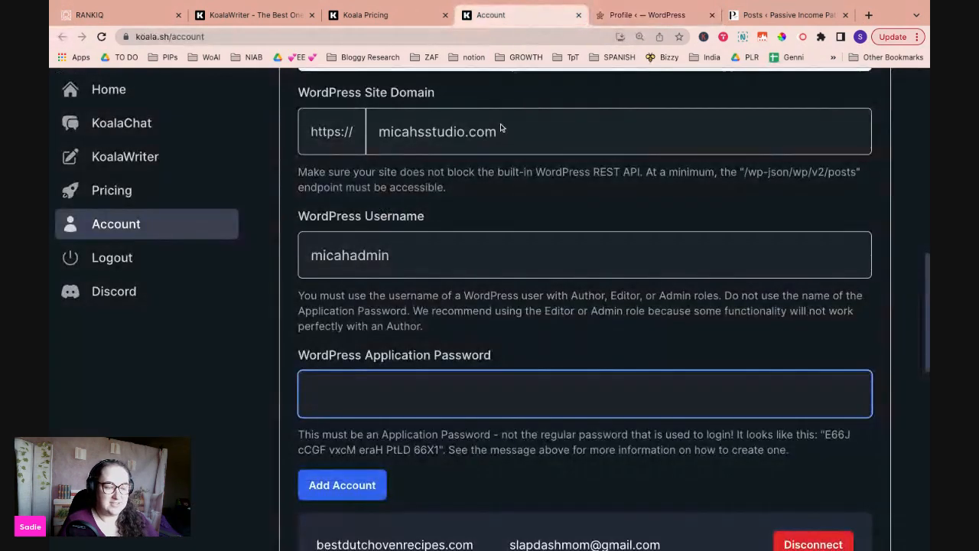
key(super+v)
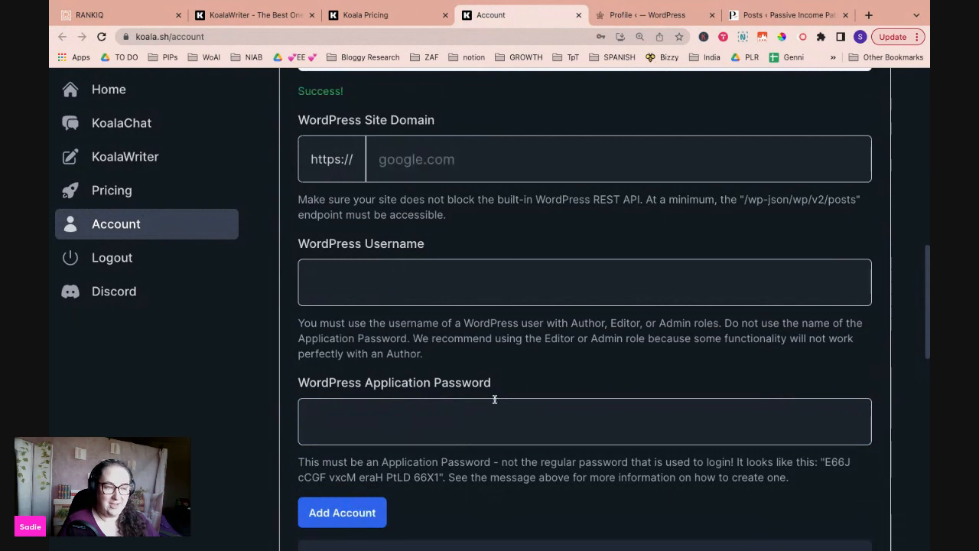
triple_click(299, 91)
click(563, 233)
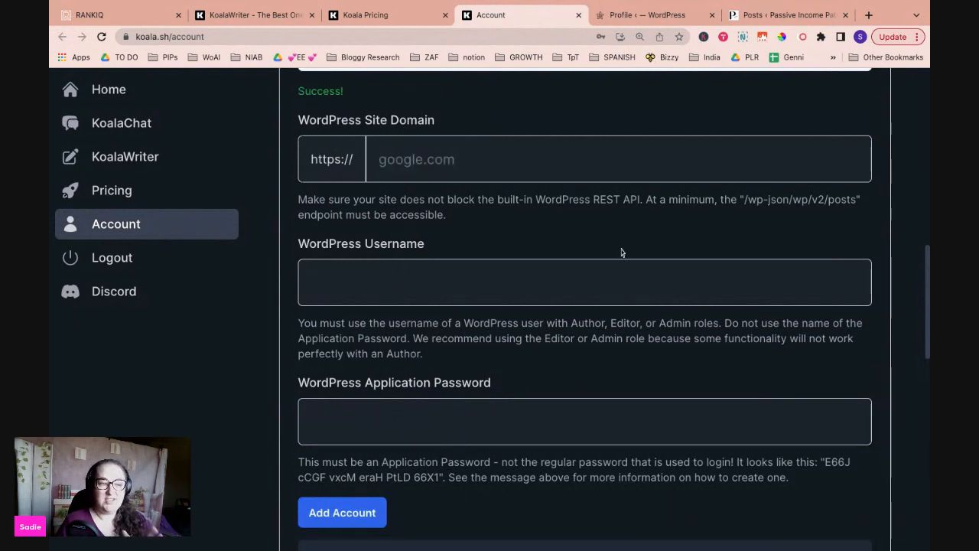
Step: Close the Koala account page and set the bulk writing form's Integrated Account to micahsstudio.com
scroll(619, 253, up, 3)
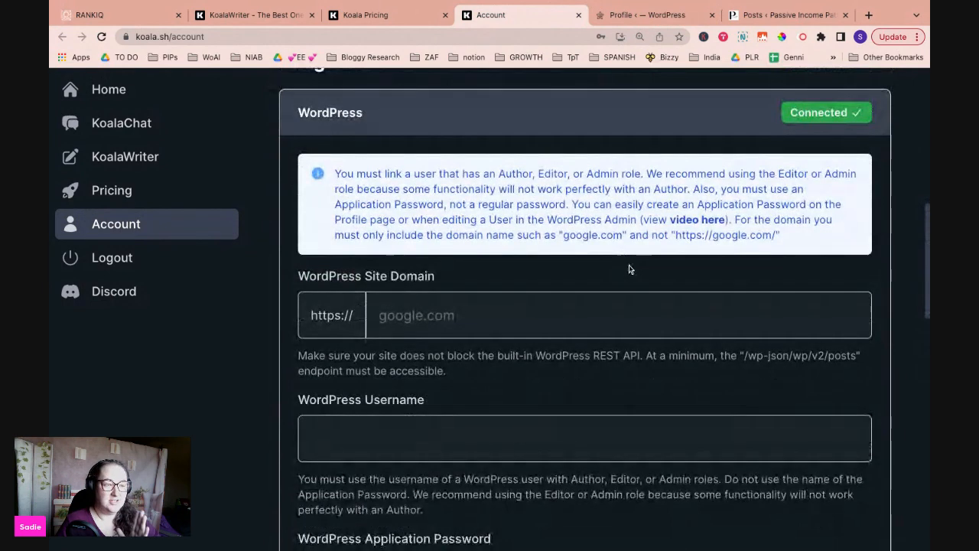
click(579, 15)
click(250, 15)
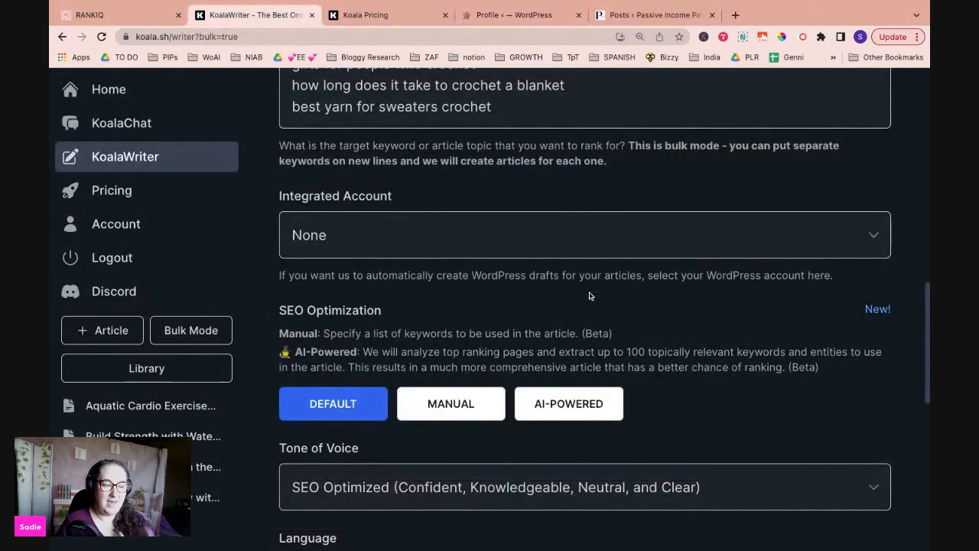
click(421, 235)
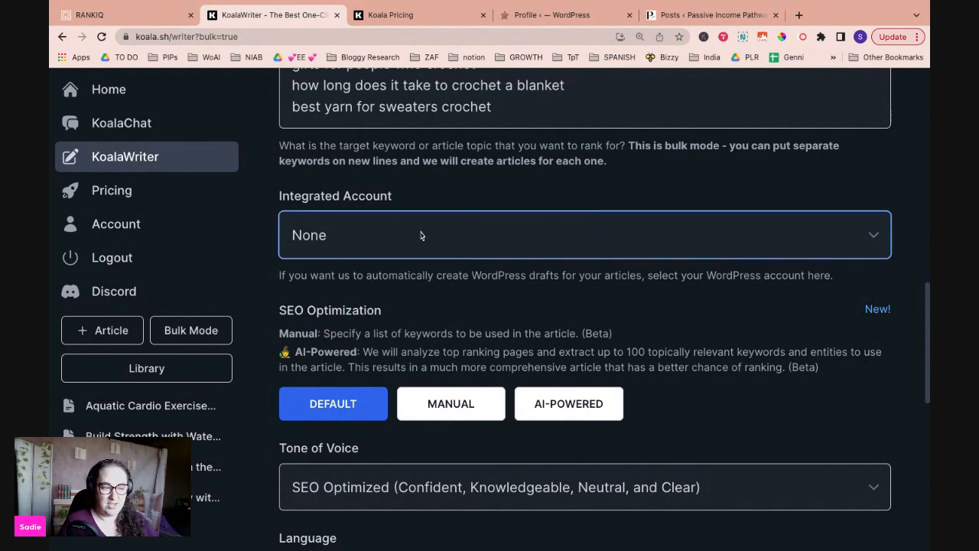
click(421, 253)
Step: Set SEO Optimization to AI-Powered for the bulk articles
scroll(549, 253, down, 3)
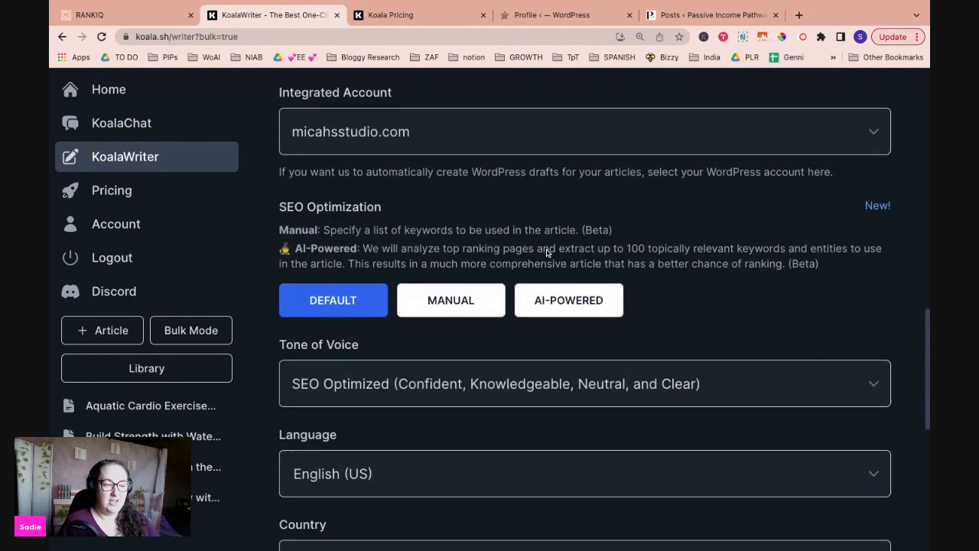
scroll(547, 253, down, 1)
click(579, 251)
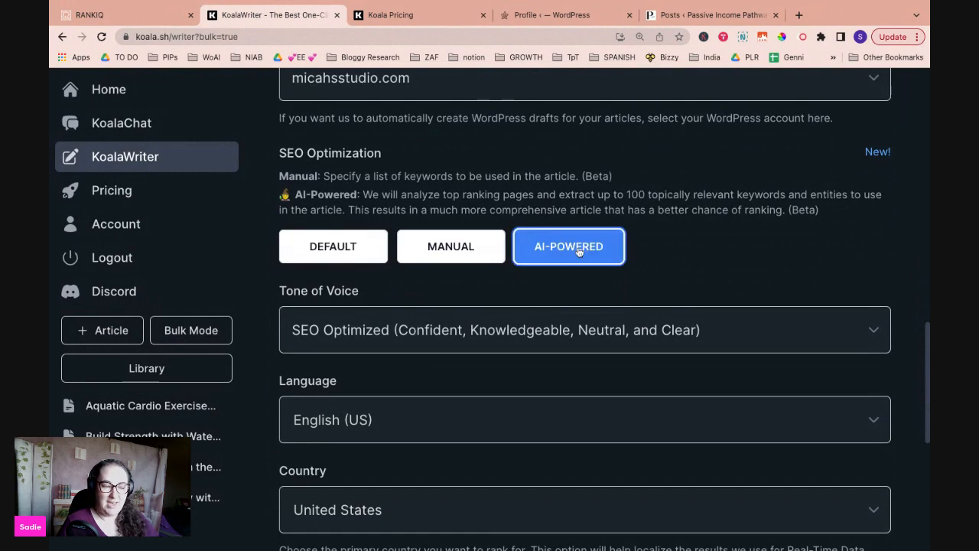
Step: Review the available Tone of Voice choices, keeping the SEO Optimized tone
scroll(579, 250, down, 4)
click(404, 198)
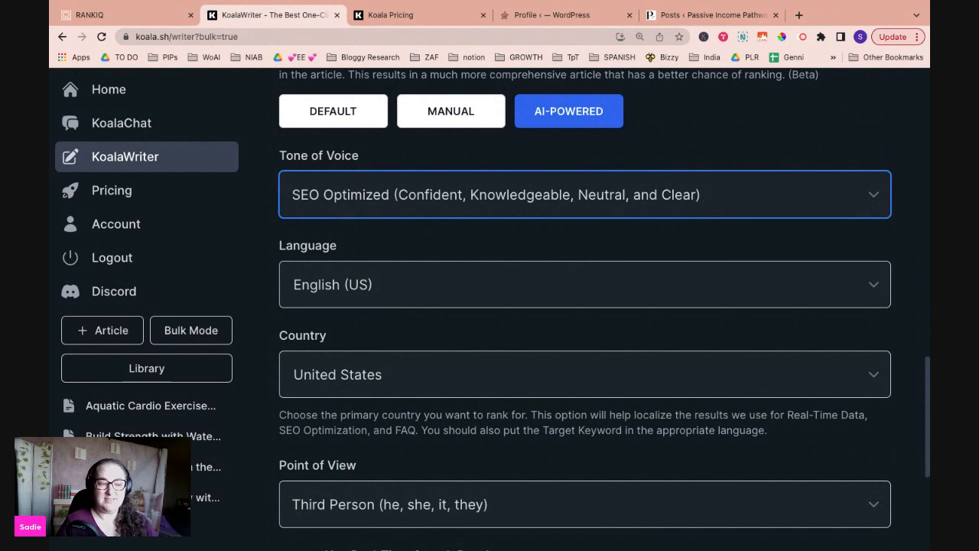
click(461, 247)
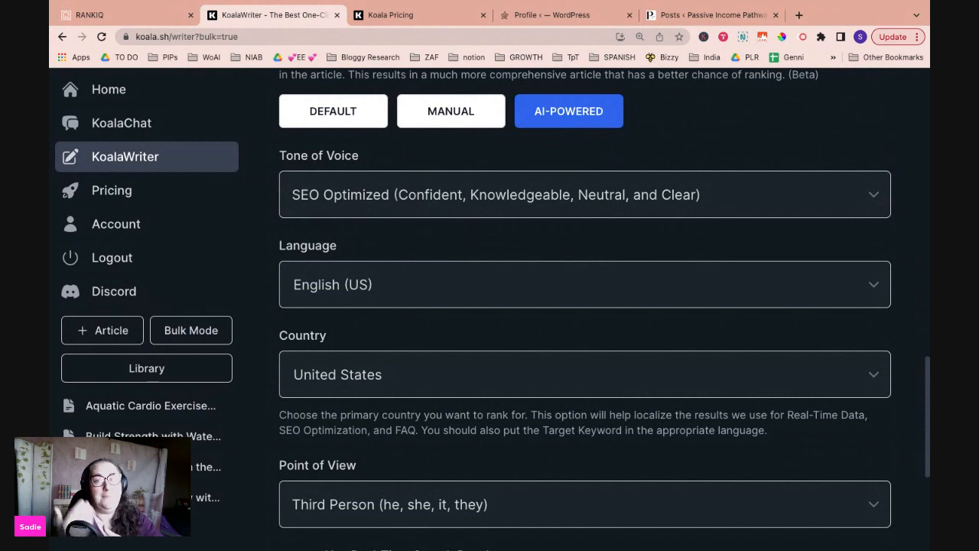
click(431, 203)
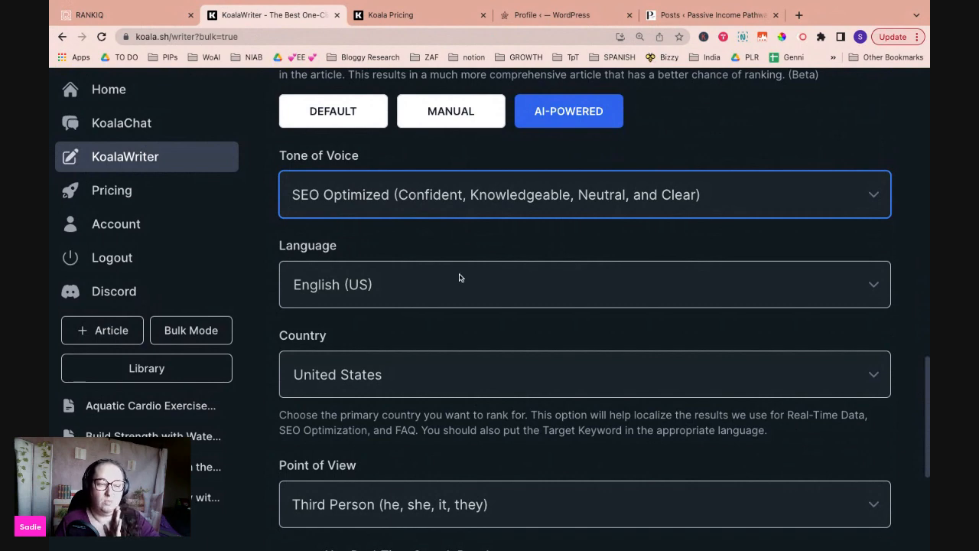
click(470, 232)
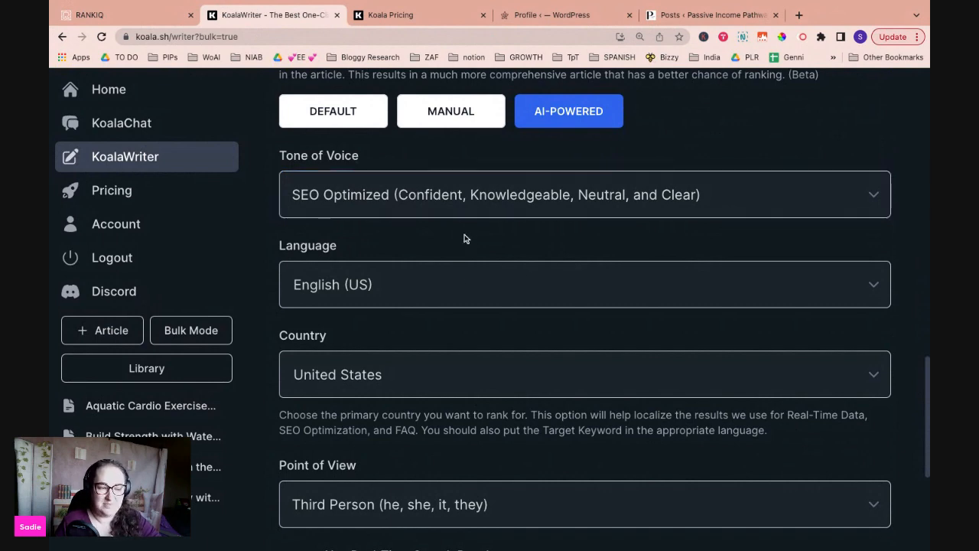
Step: Set the articles' Point of View to Second Person (you, your, yours)
scroll(466, 235, down, 2)
scroll(465, 238, down, 6)
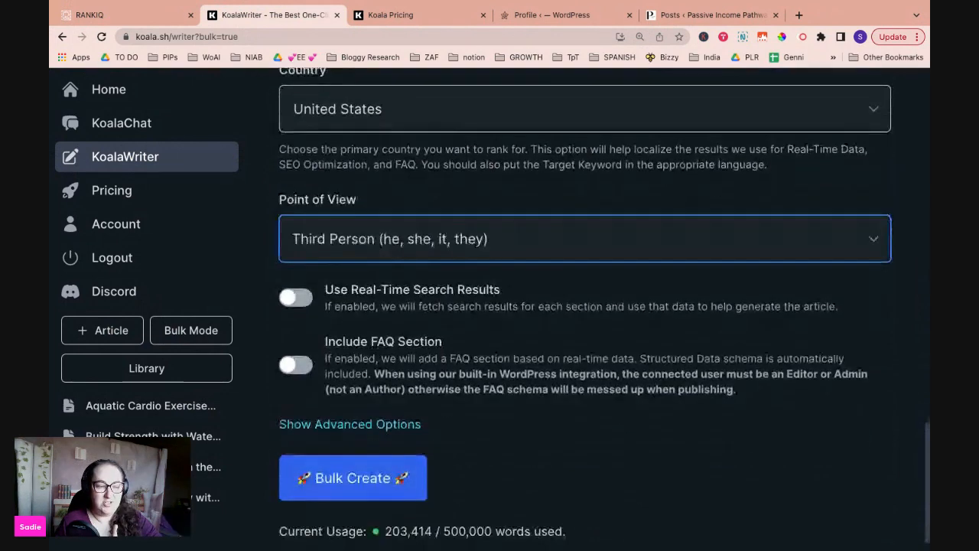
click(431, 239)
click(430, 221)
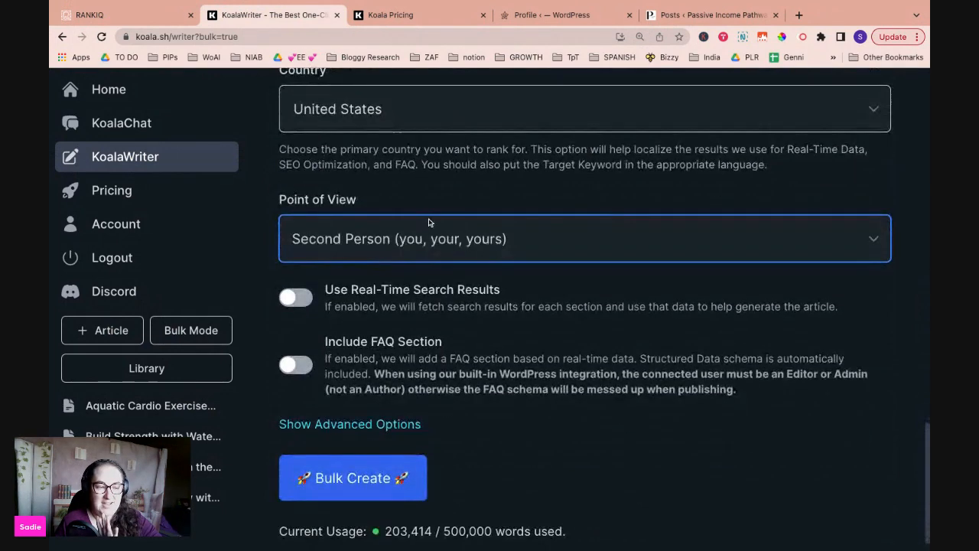
Step: Enable Use Real-Time Search Results and Include FAQ Section for the bulk articles
scroll(429, 221, down, 1)
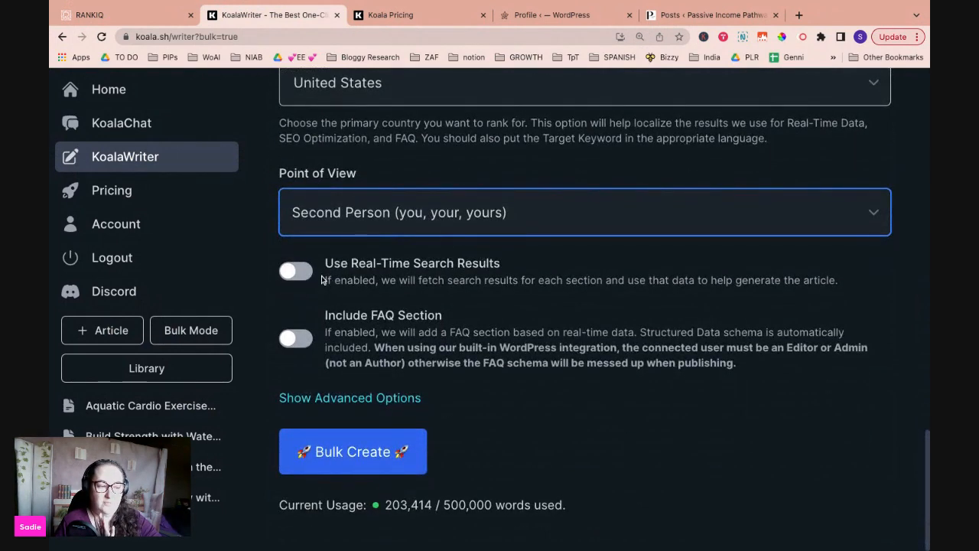
click(289, 269)
scroll(296, 262, down, 5)
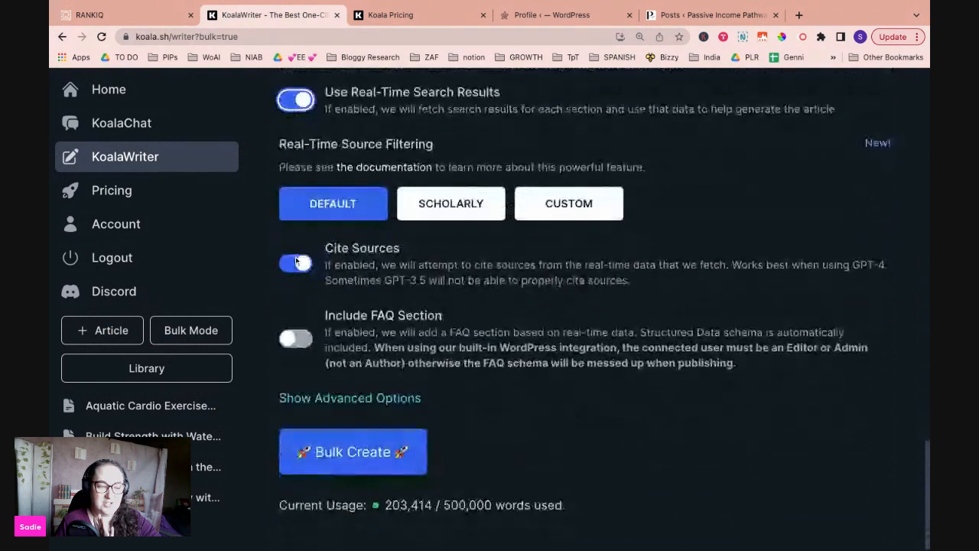
click(298, 342)
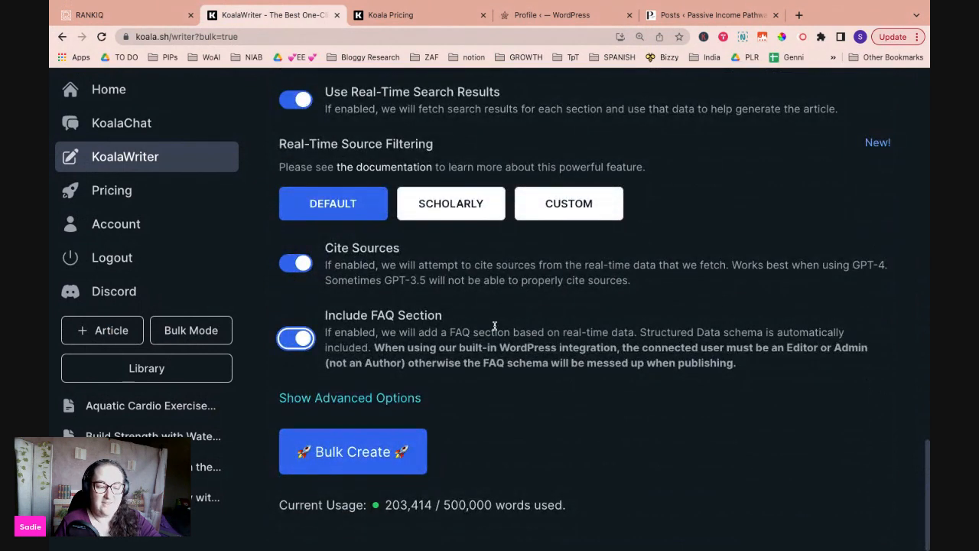
Step: Check the current word usage, start the bulk creation of the crochet articles, and look over the article queue
drag(407, 505, 566, 505)
click(551, 505)
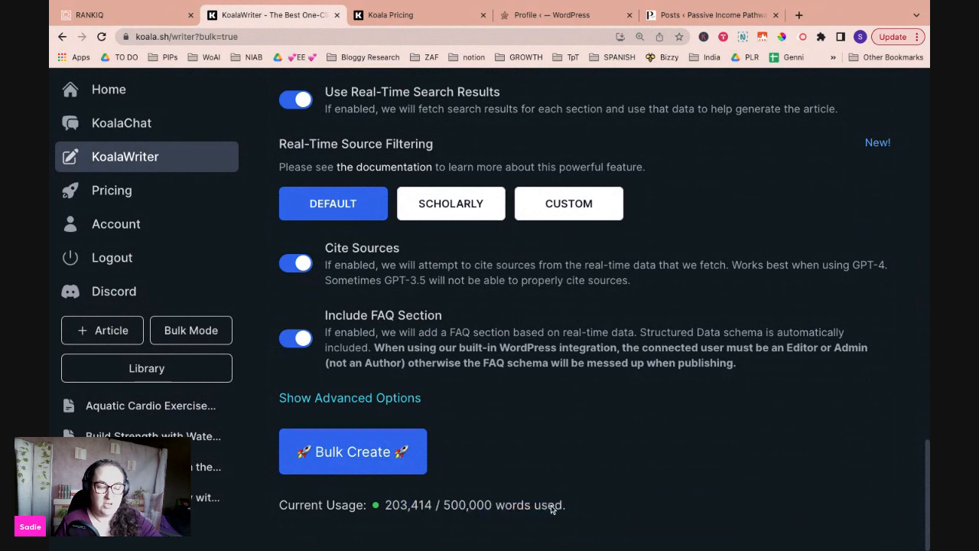
click(378, 457)
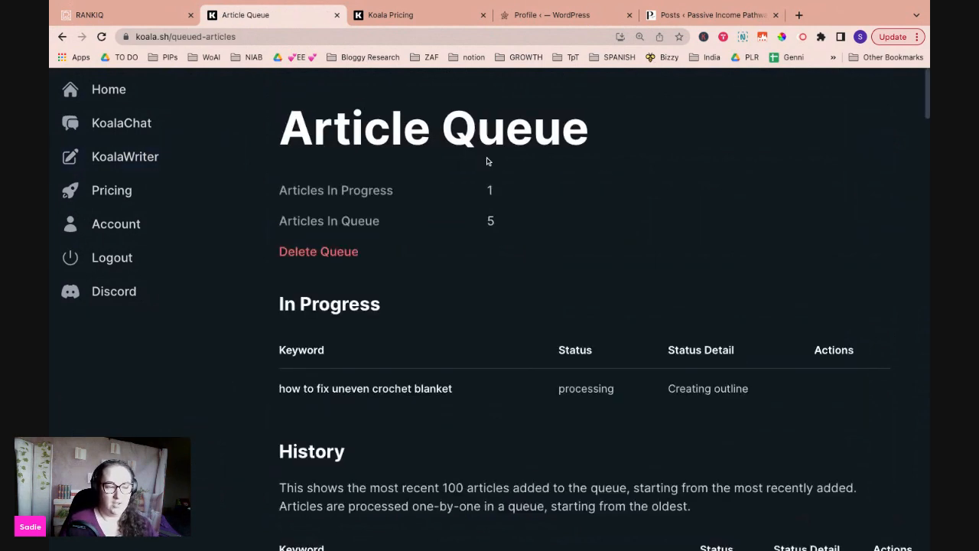
scroll(609, 256, down, 4)
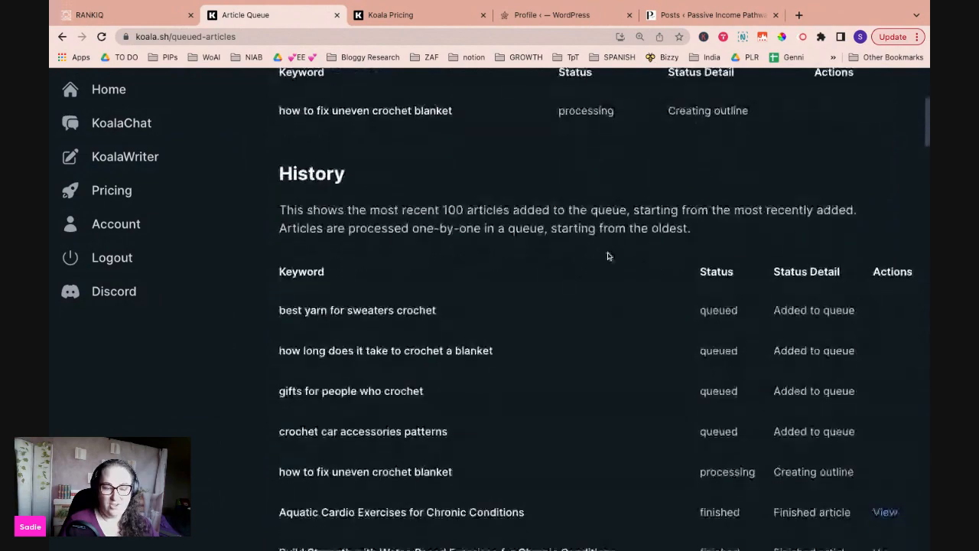
scroll(608, 256, up, 4)
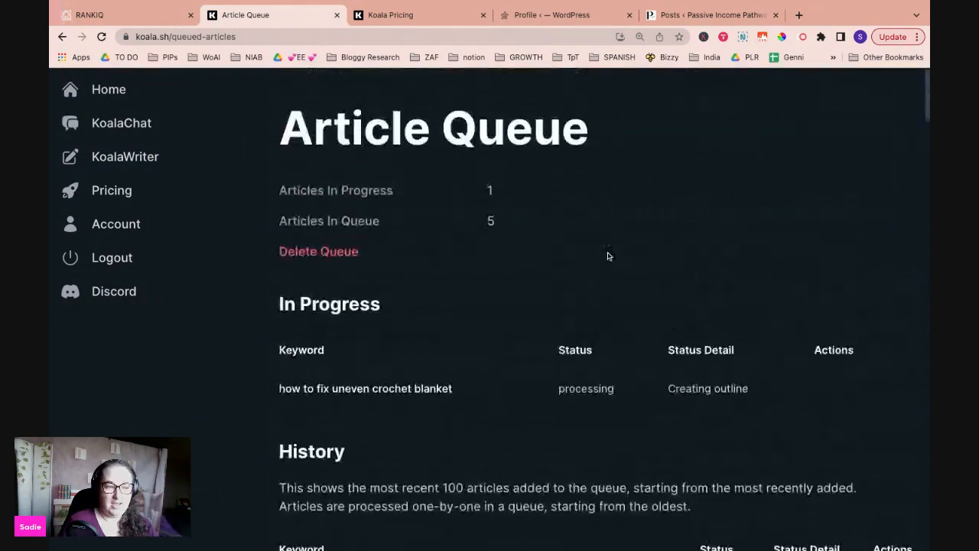
Step: Compare the Koala pricing plans from Essentials to Elite, including the monthly KoalaWriter word allowance of each
click(411, 23)
scroll(575, 302, down, 10)
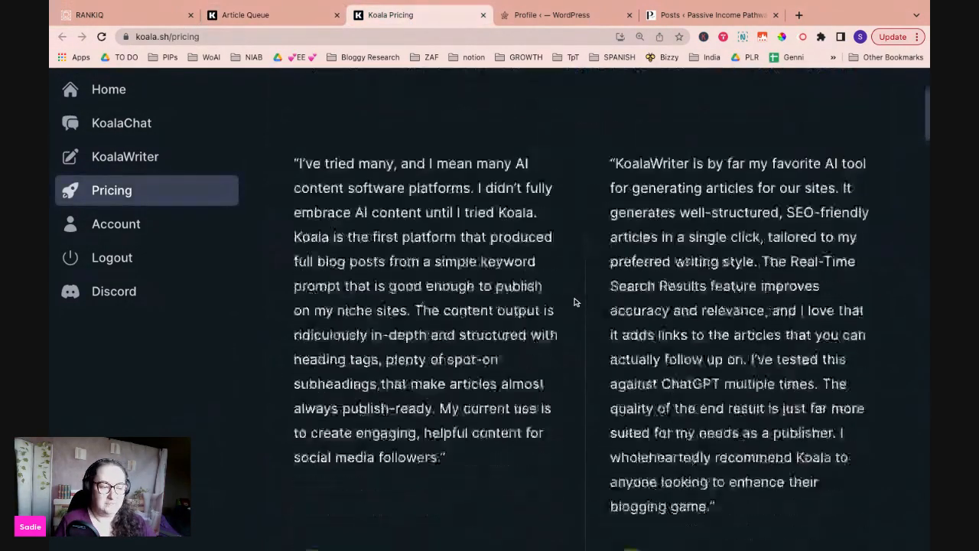
scroll(576, 302, down, 10)
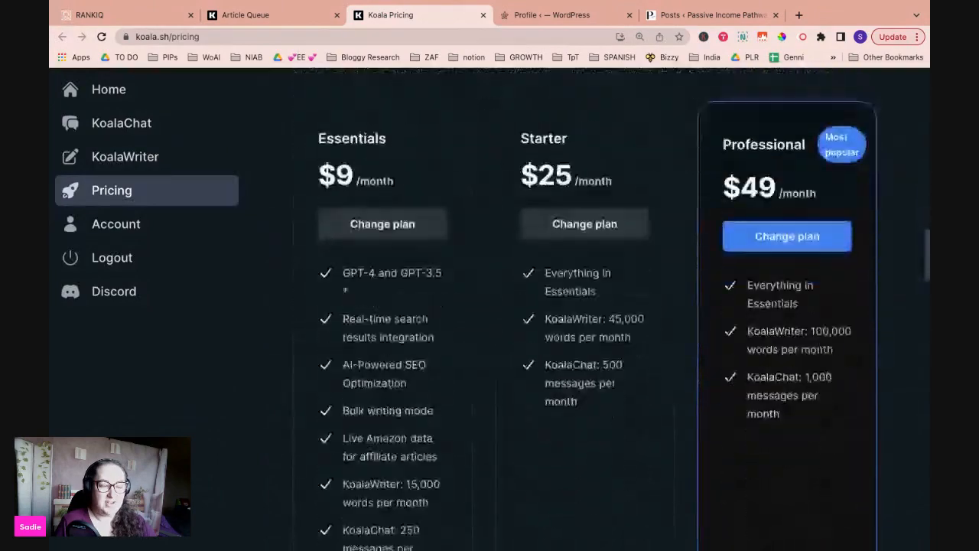
scroll(470, 291, up, 2)
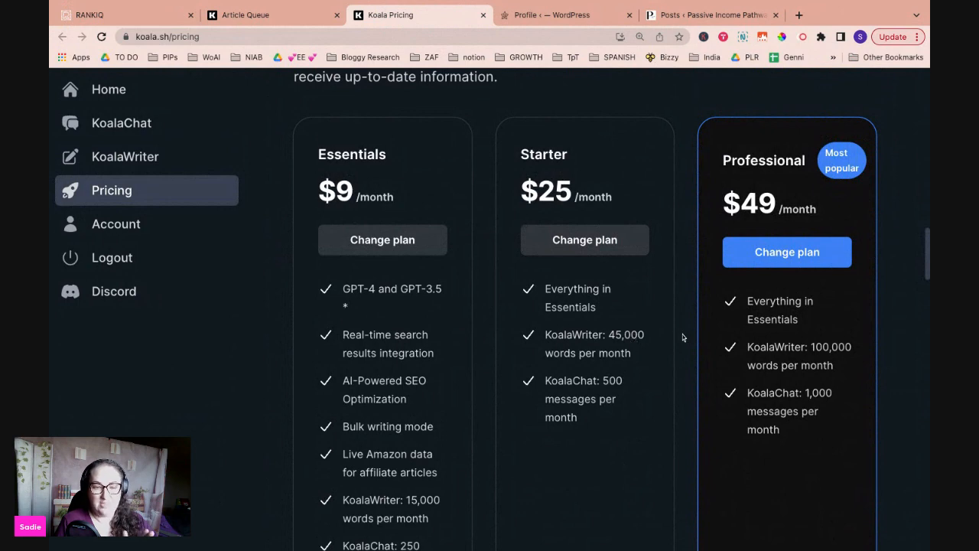
scroll(683, 337, down, 8)
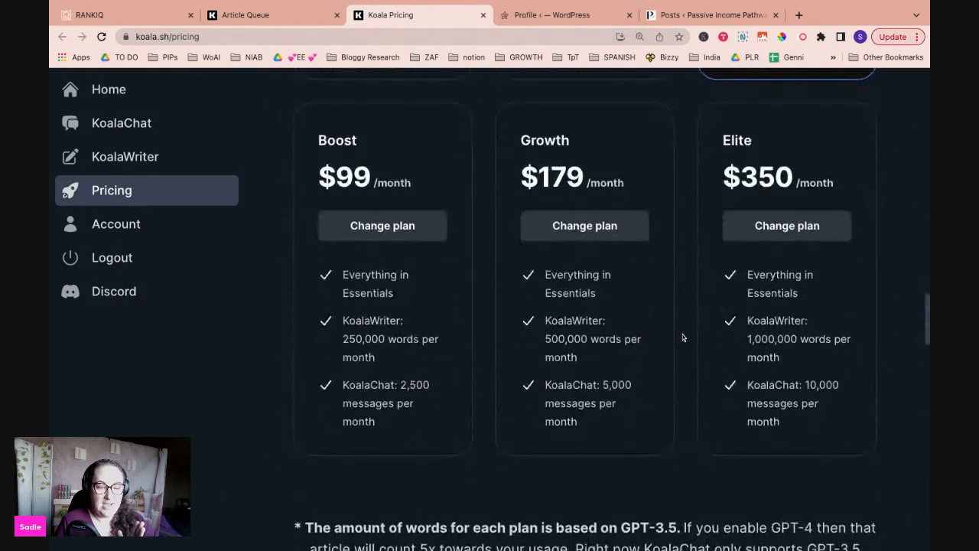
drag(545, 338, 621, 340)
click(627, 341)
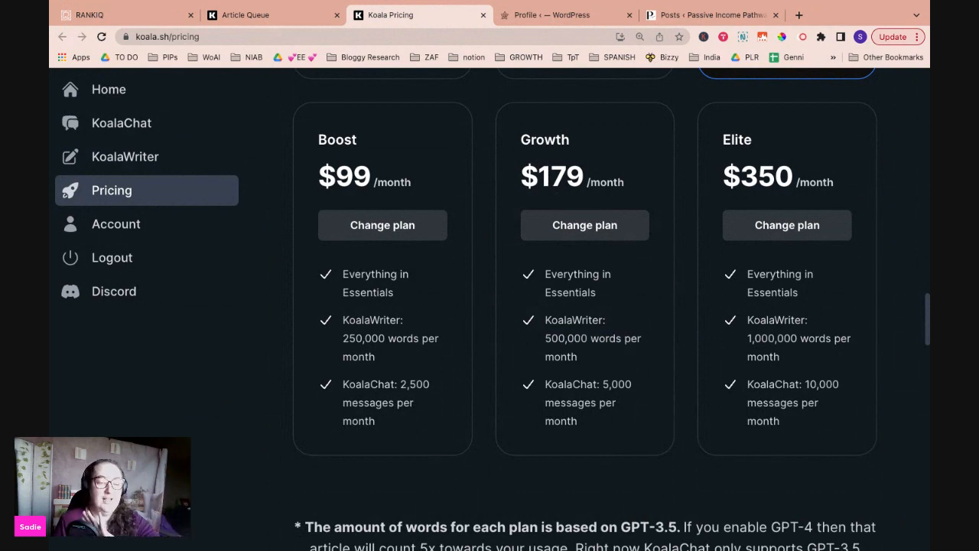
scroll(635, 351, up, 6)
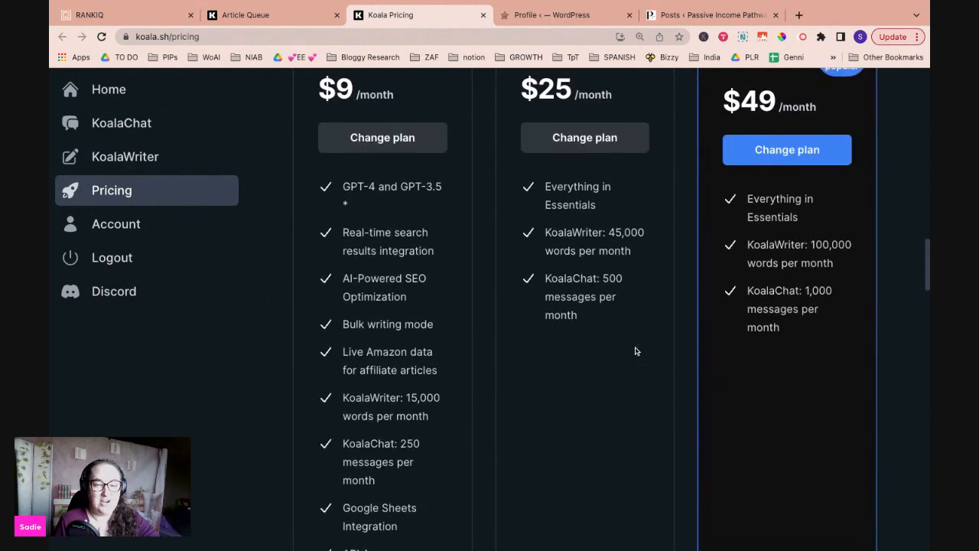
scroll(636, 351, up, 1)
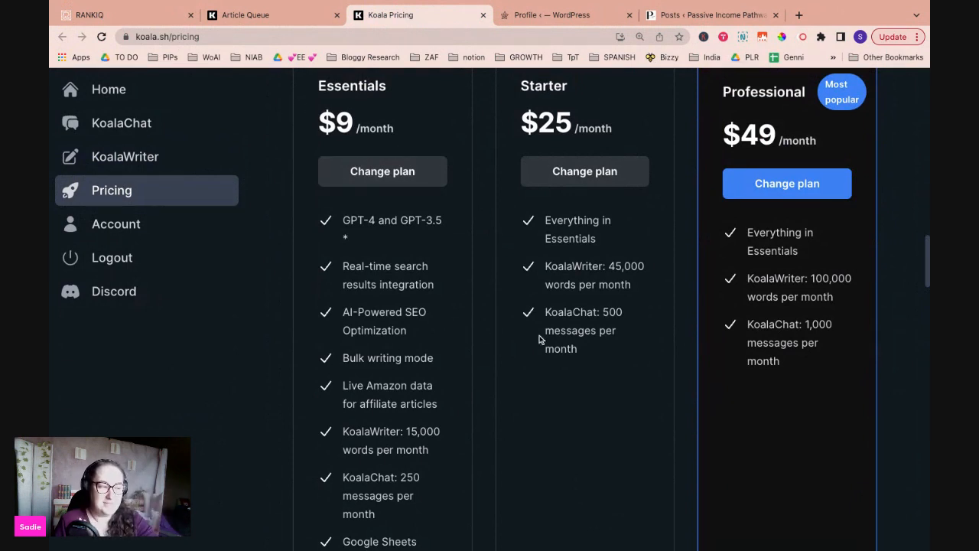
Step: Close the pricing page and check the progress of the crochet articles in the queue and its history
click(292, 20)
click(482, 14)
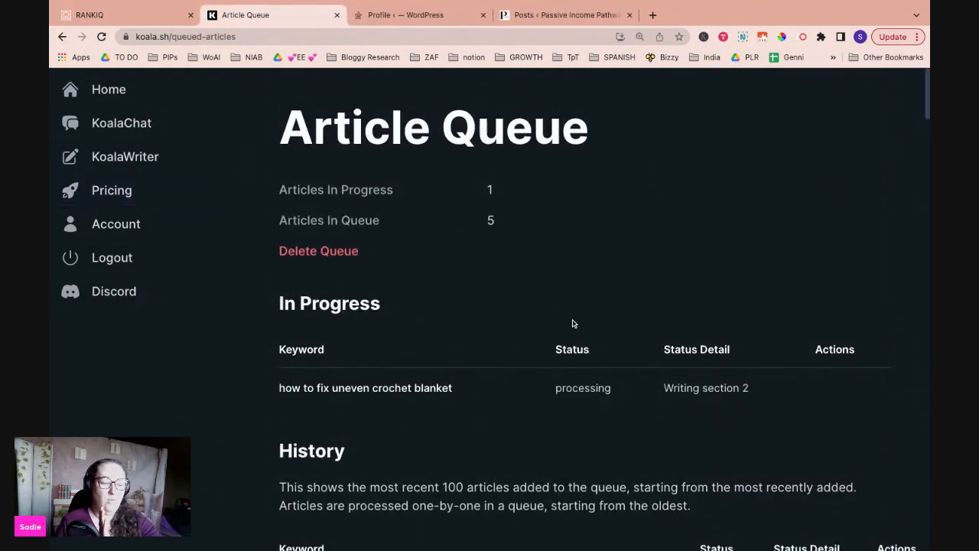
scroll(572, 323, down, 2)
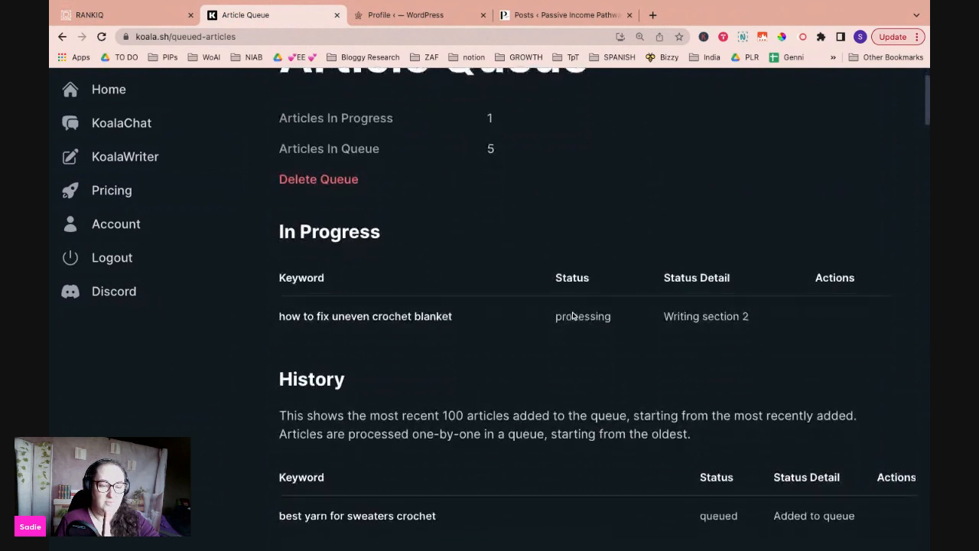
scroll(574, 315, down, 1)
drag(664, 278, 743, 277)
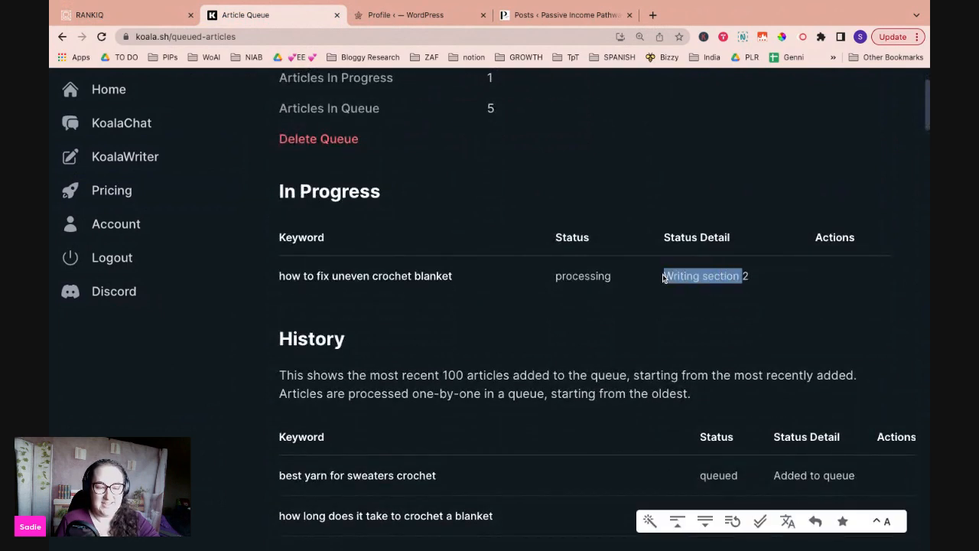
click(663, 319)
double_click(556, 275)
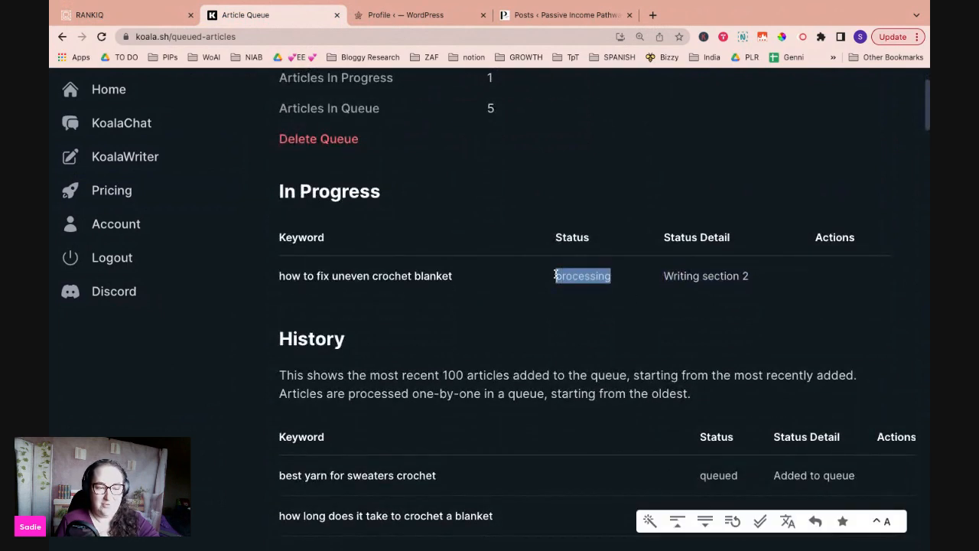
click(613, 308)
scroll(613, 307, down, 7)
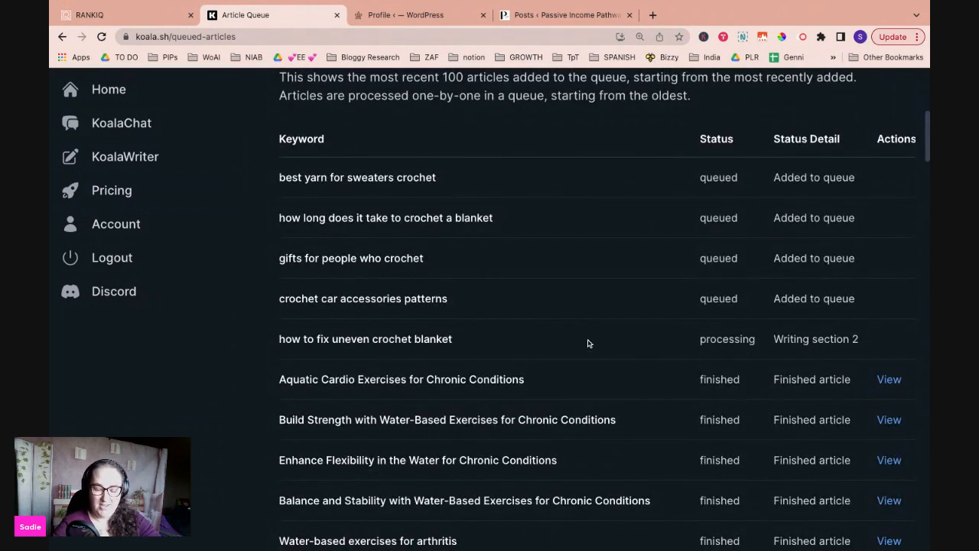
Step: Open the single-article KoalaWriter form and enable Use Outline Editor
click(149, 163)
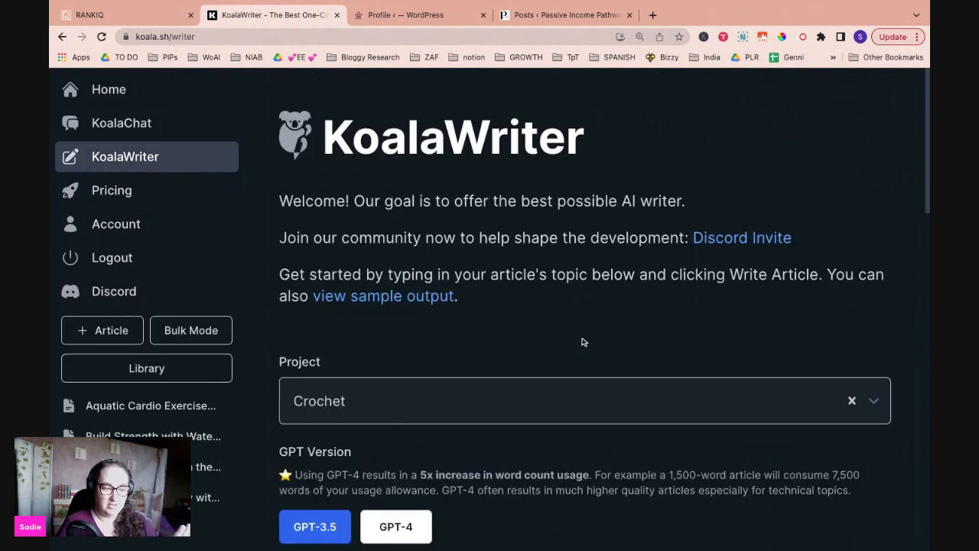
scroll(581, 342, down, 3)
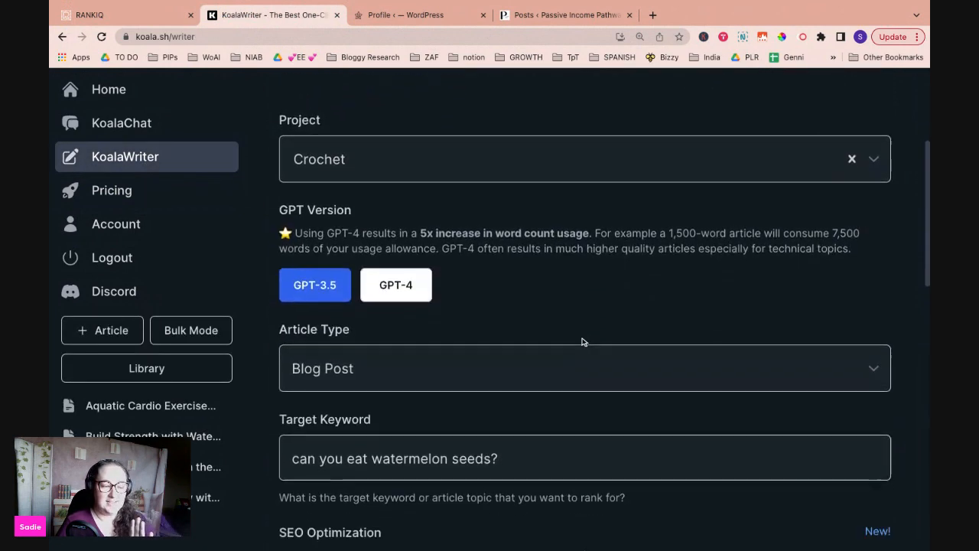
scroll(582, 342, down, 12)
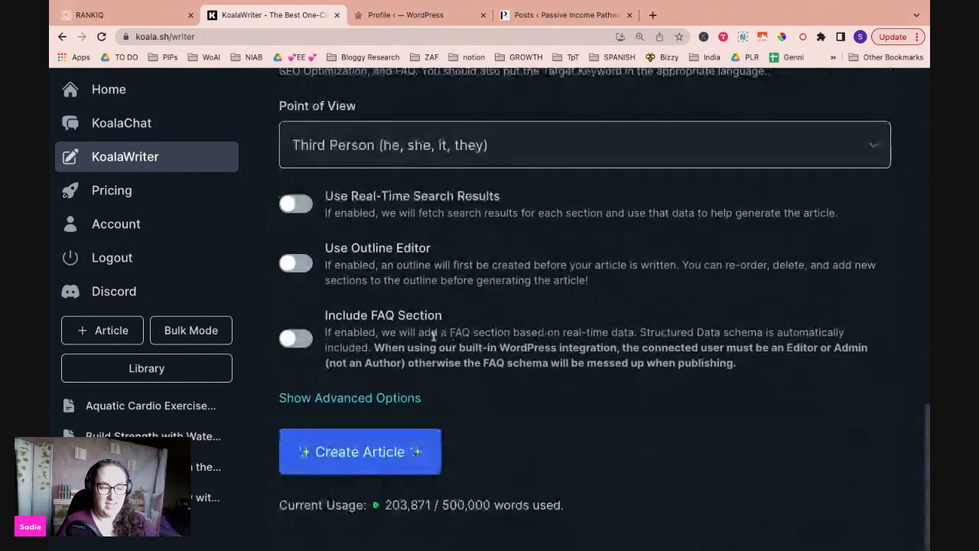
click(304, 266)
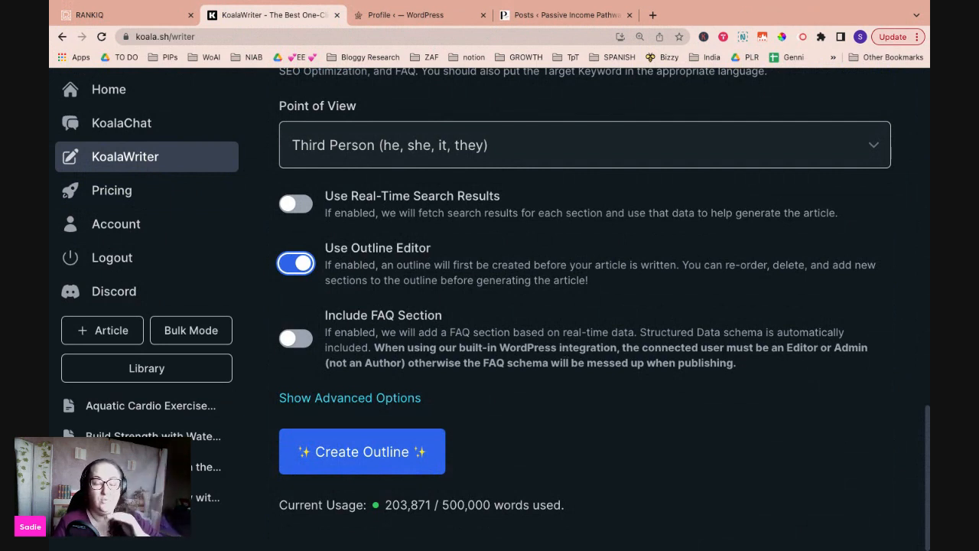
Step: Switch to RankIQ and open the existing SEO report for "things to do in gatlinburg tn for couples"
click(146, 15)
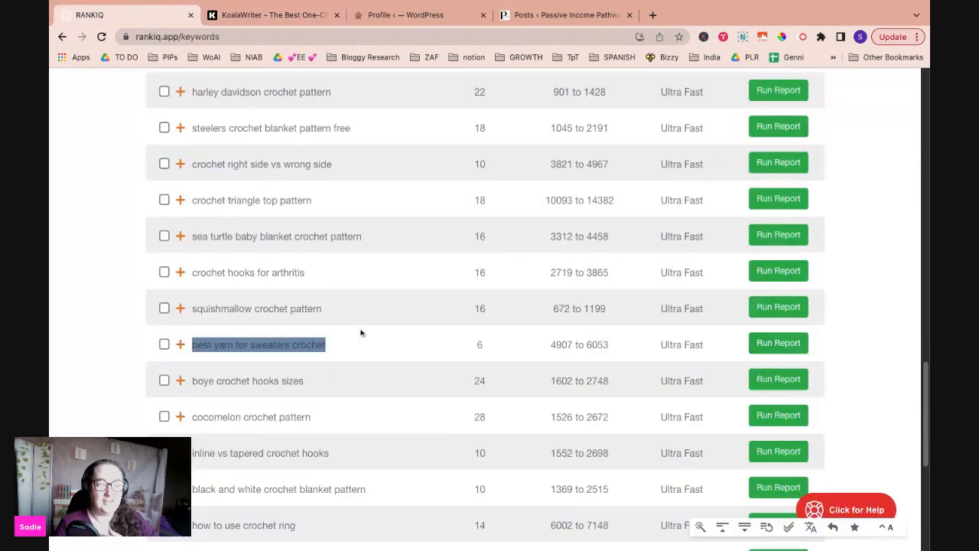
scroll(360, 332, up, 15)
click(132, 86)
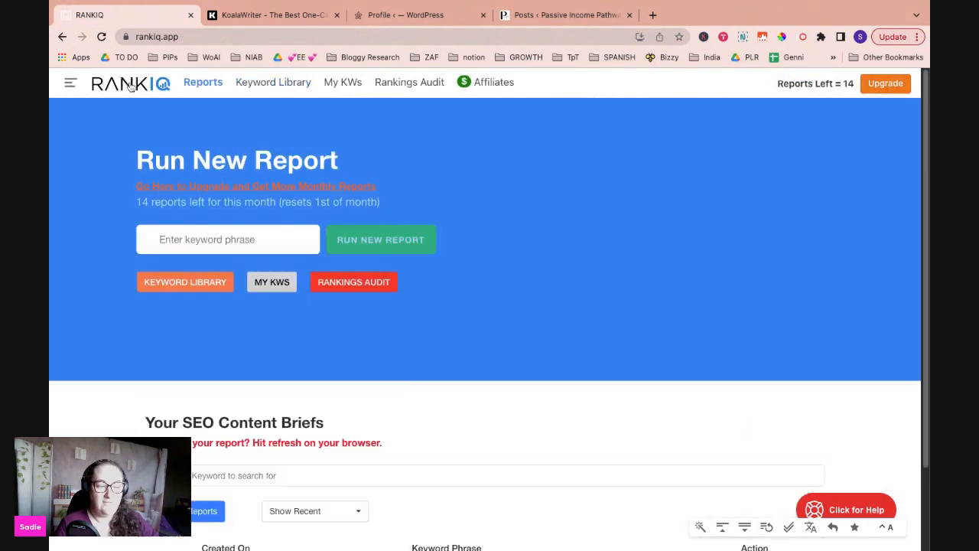
scroll(469, 345, down, 5)
scroll(469, 344, down, 1)
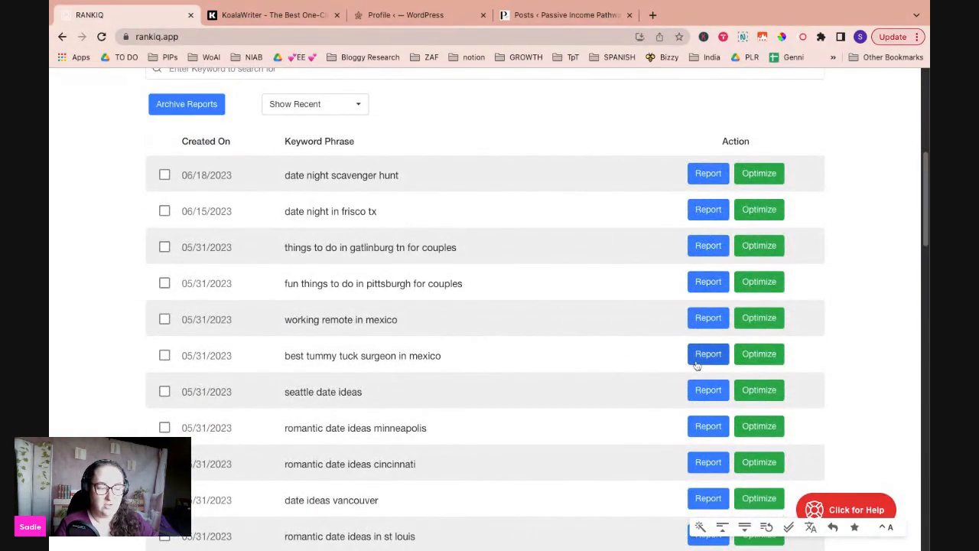
scroll(708, 353, down, 1)
click(708, 227)
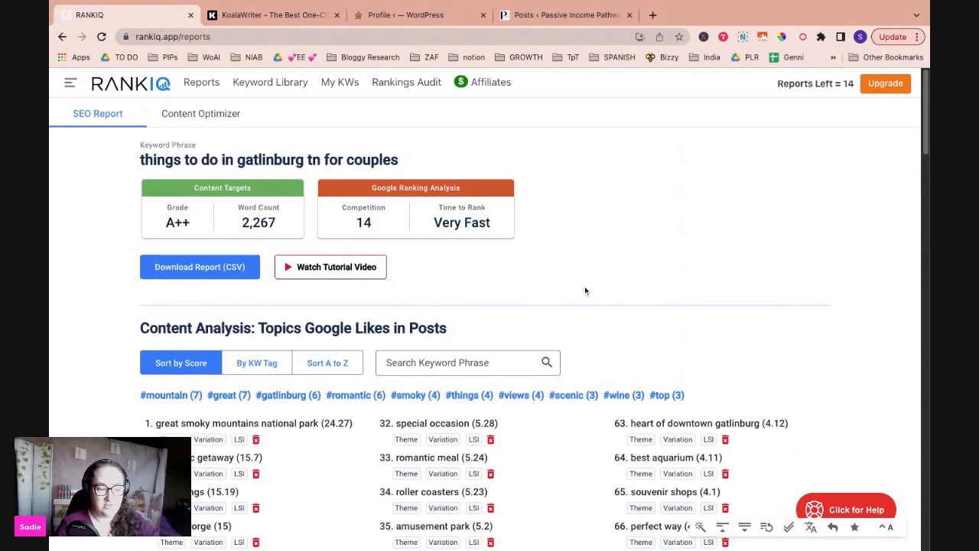
Step: Review the report's list of topics Google likes and the top-ranking pages for the keyword
scroll(585, 290, down, 3)
scroll(584, 290, down, 20)
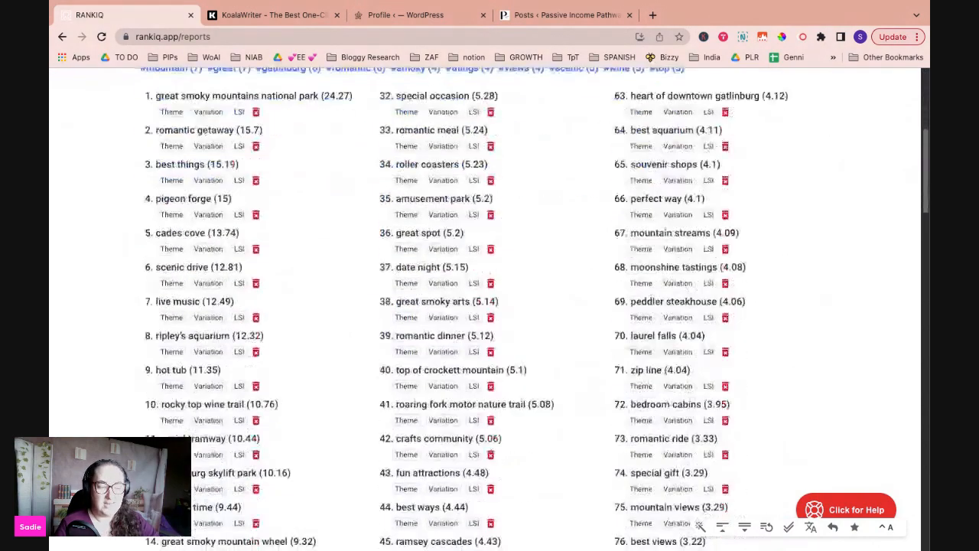
scroll(490, 306, down, 15)
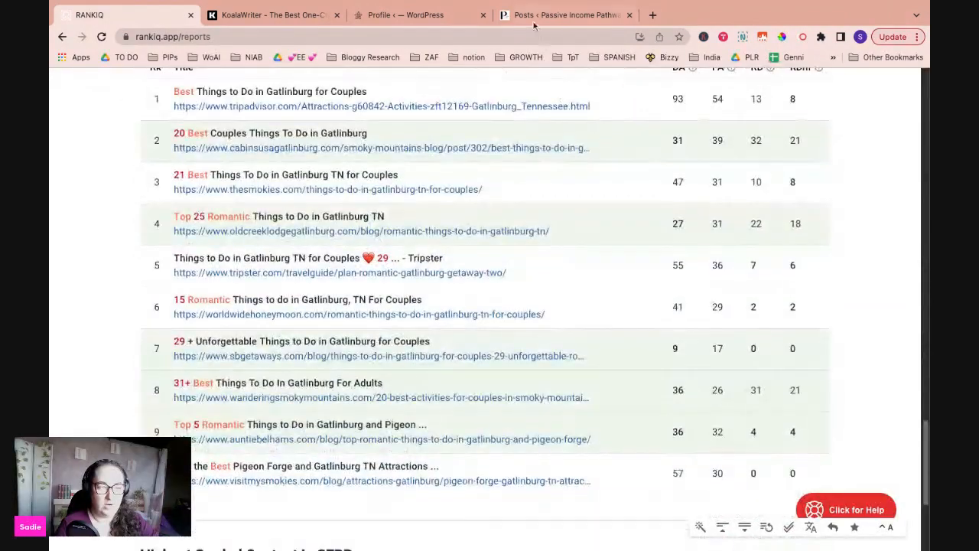
Step: Open the draft "WordPress: How to Easily Remove the Admin Bar" on the Passive Income Pathways site and convert its classic content to blocks
click(268, 15)
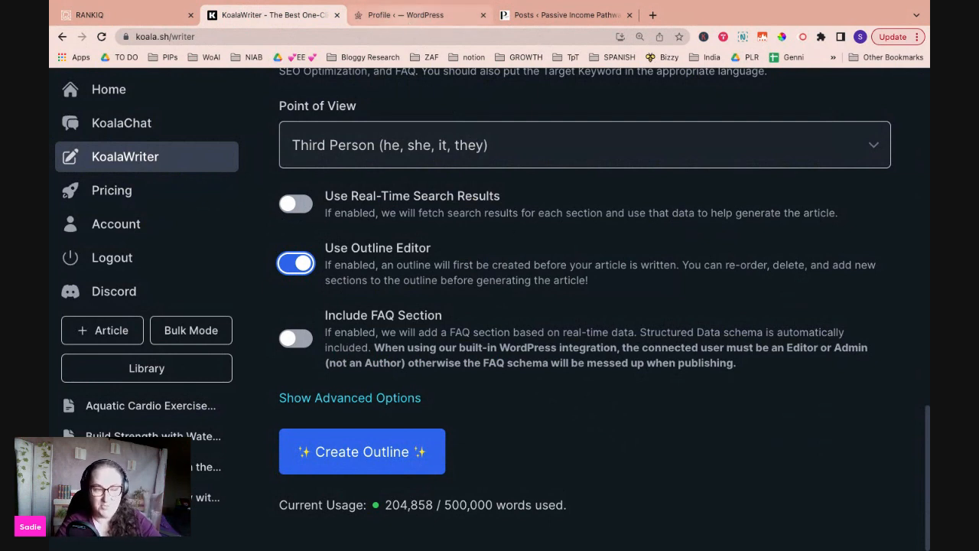
click(406, 15)
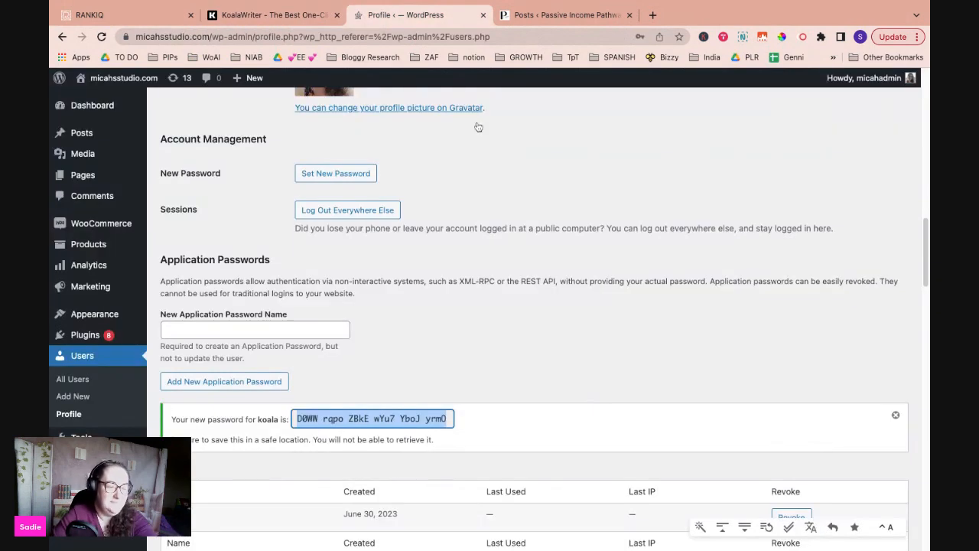
click(556, 26)
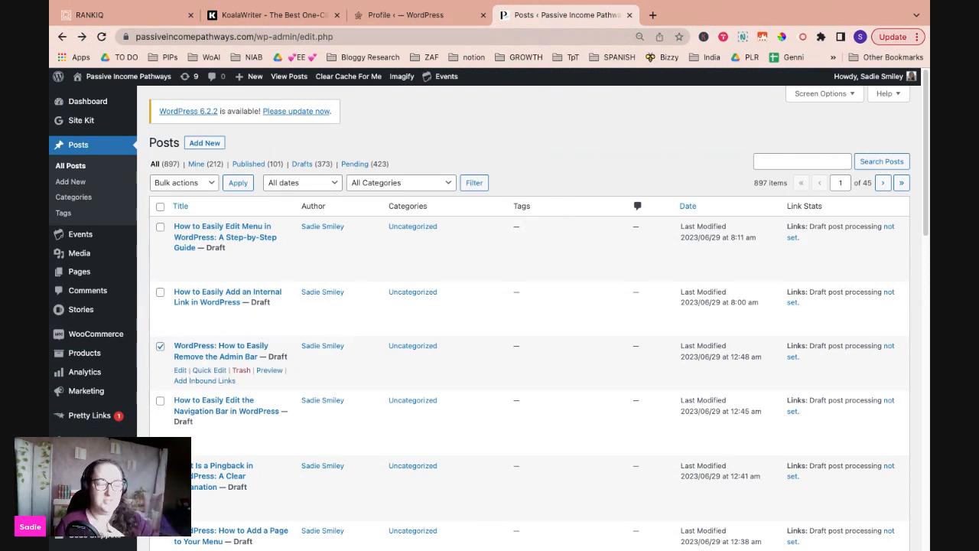
click(180, 370)
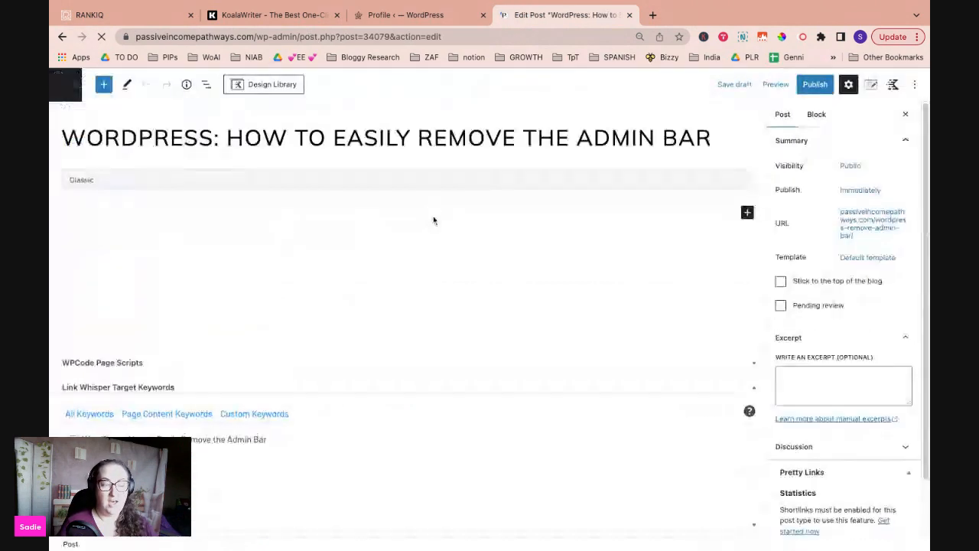
click(115, 182)
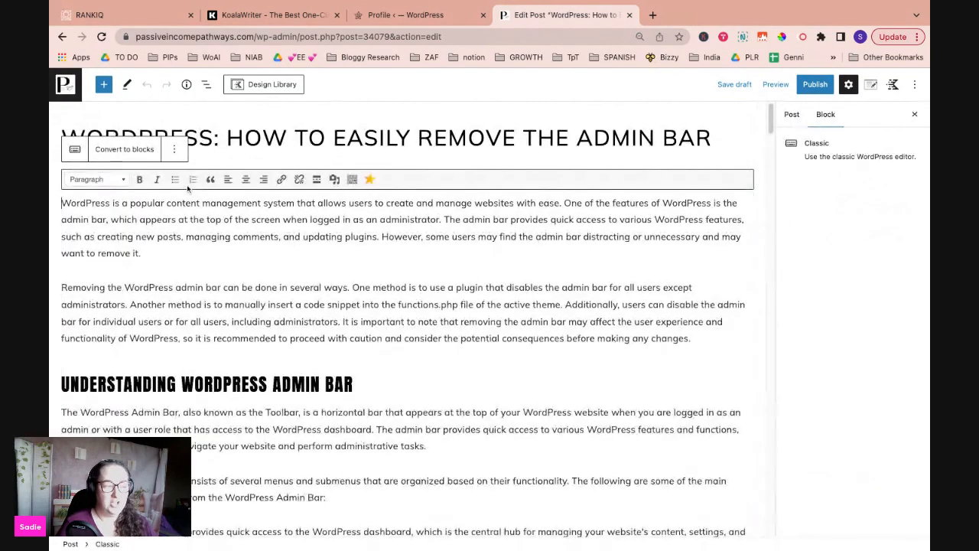
click(135, 150)
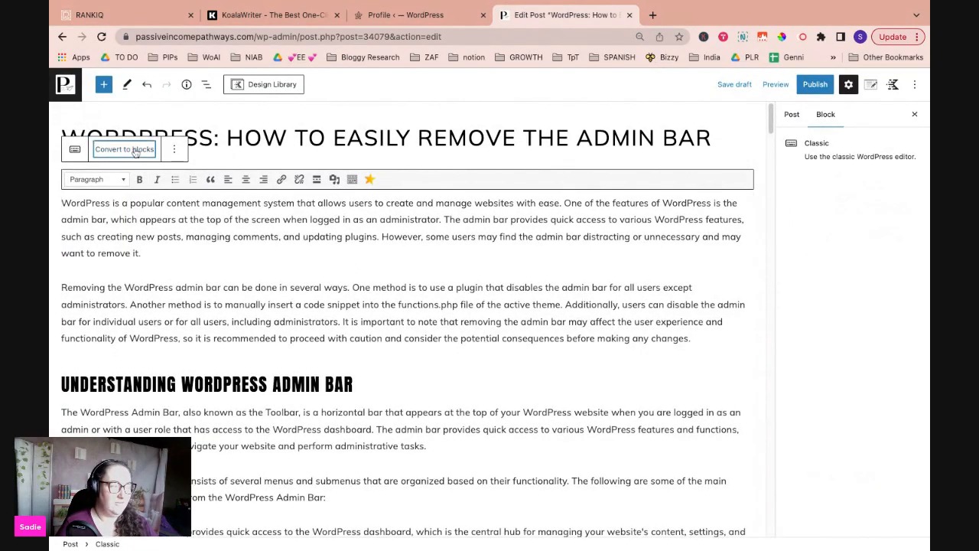
click(446, 242)
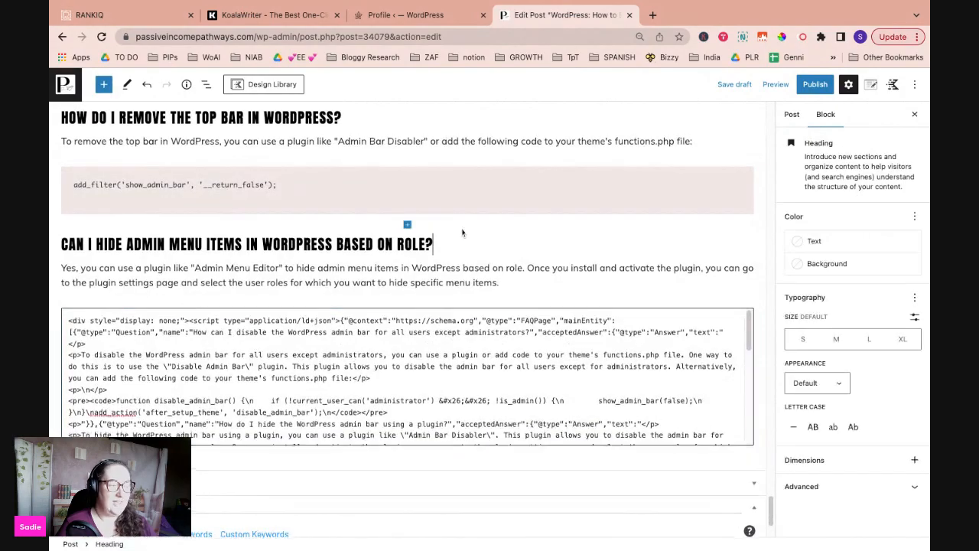
Step: Read through the converted post from its introduction to the FAQ, including headings, code snippets, conclusion and schema block
scroll(458, 237, up, 15)
scroll(463, 235, down, 7)
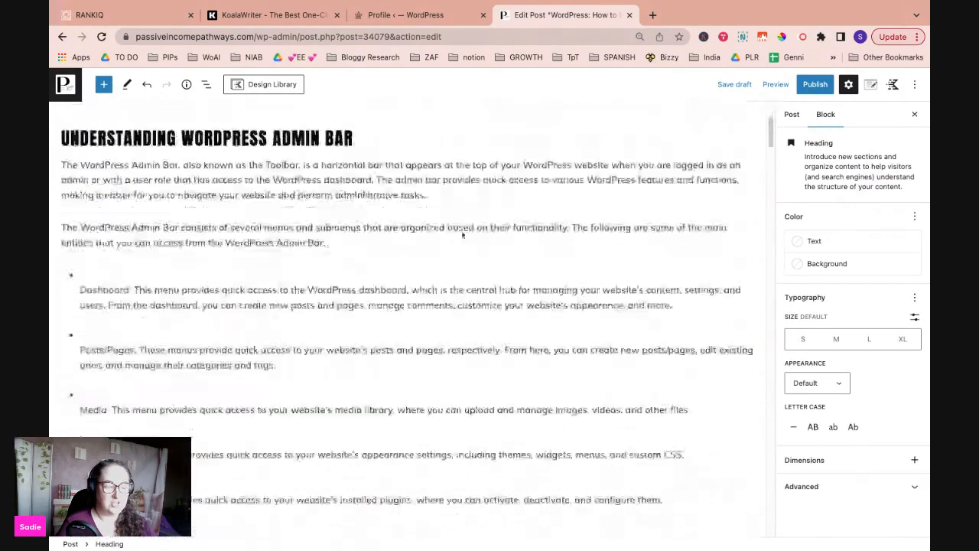
scroll(464, 238, down, 6)
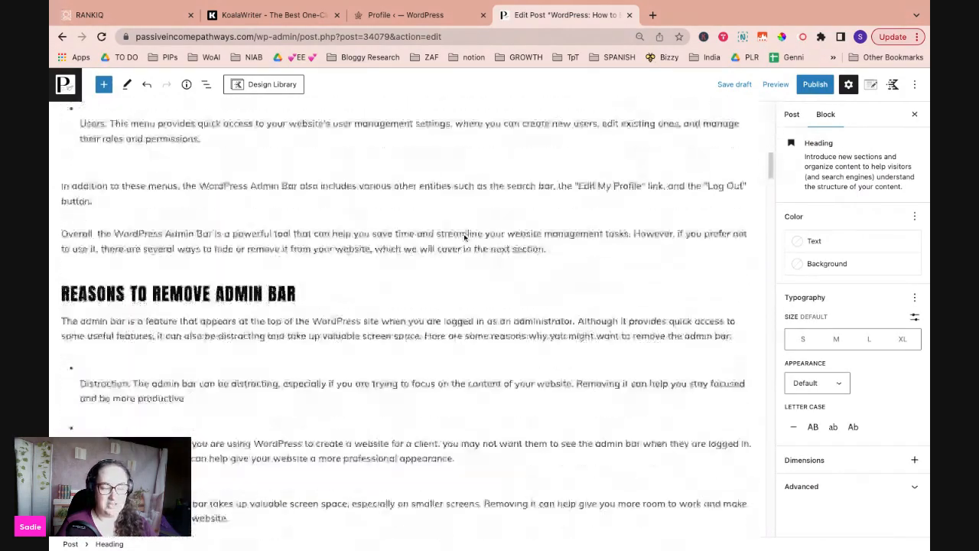
scroll(397, 298, down, 1)
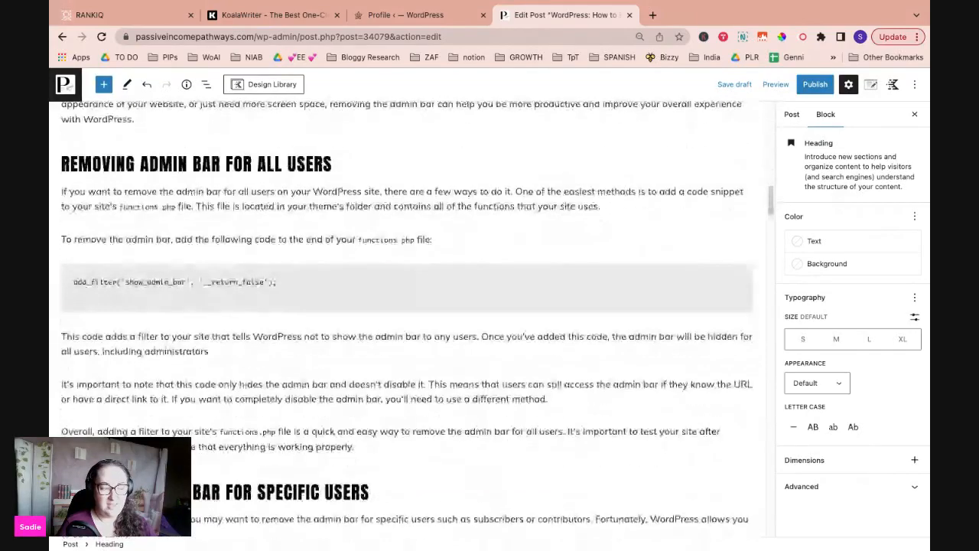
scroll(356, 306, down, 10)
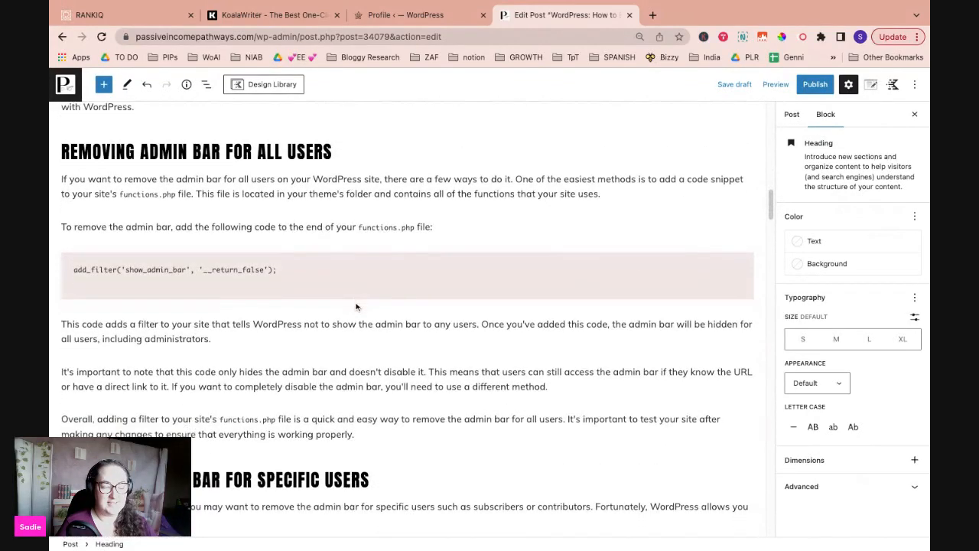
scroll(356, 306, down, 15)
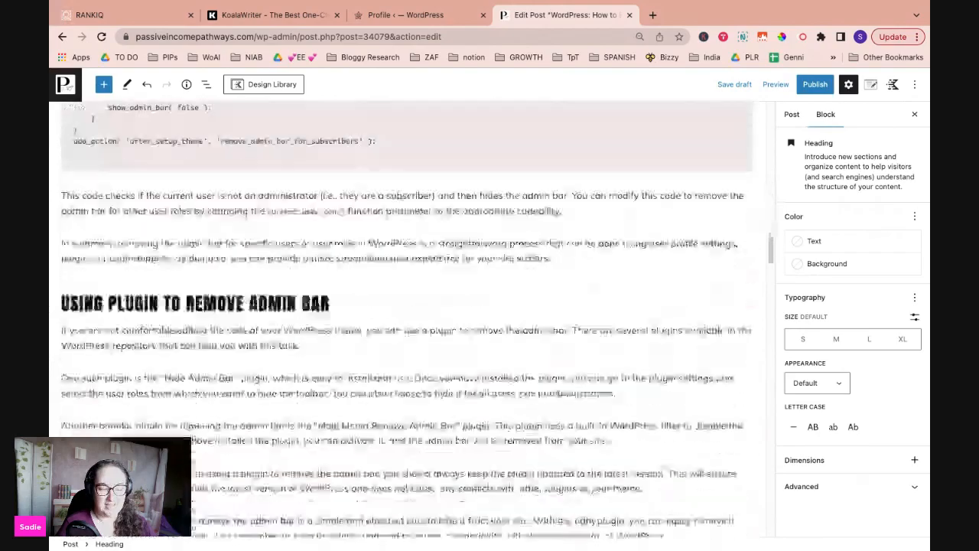
scroll(406, 321, down, 6)
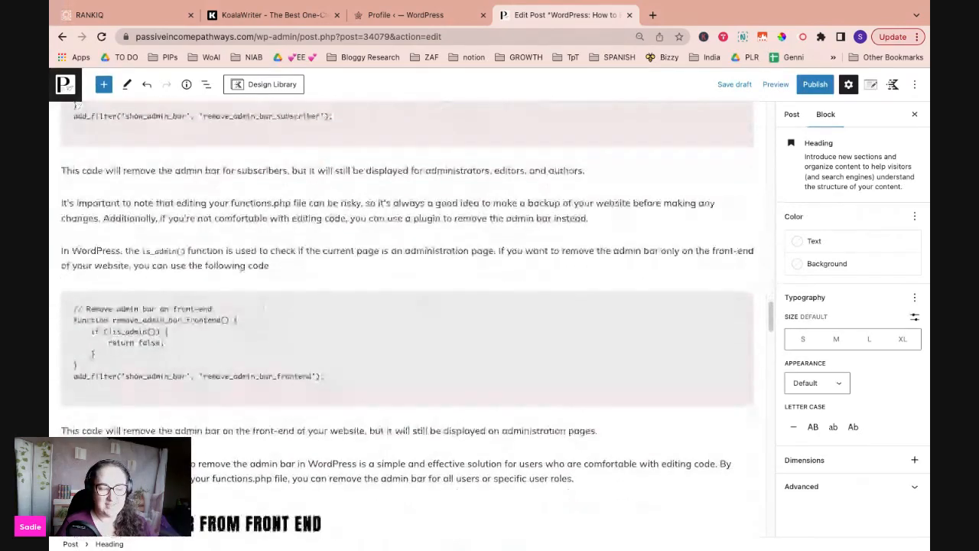
click(272, 309)
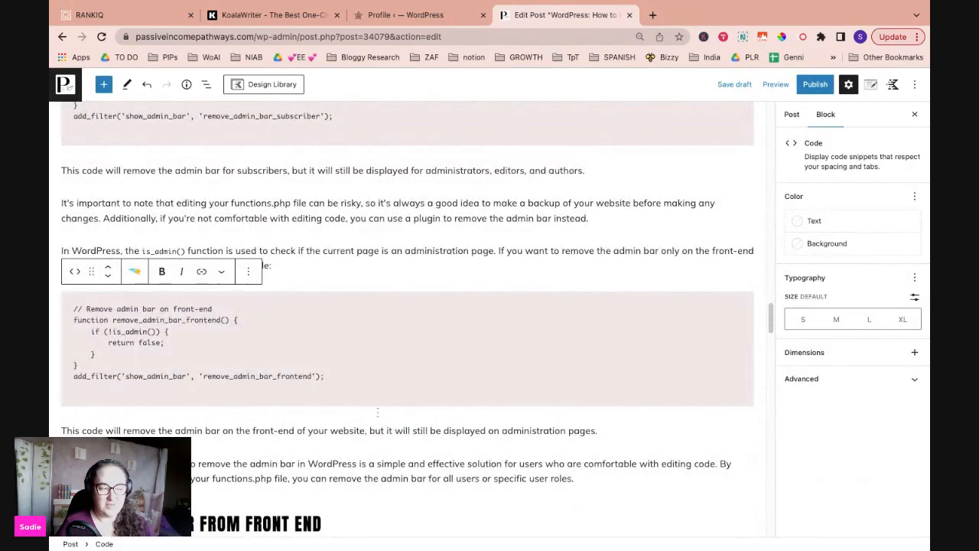
click(360, 257)
mouse_move(491, 278)
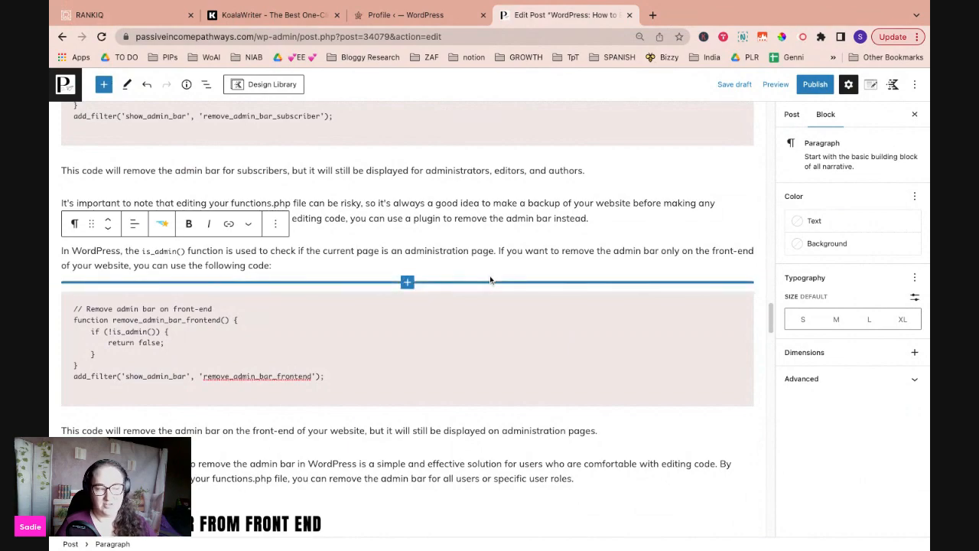
scroll(501, 290, down, 10)
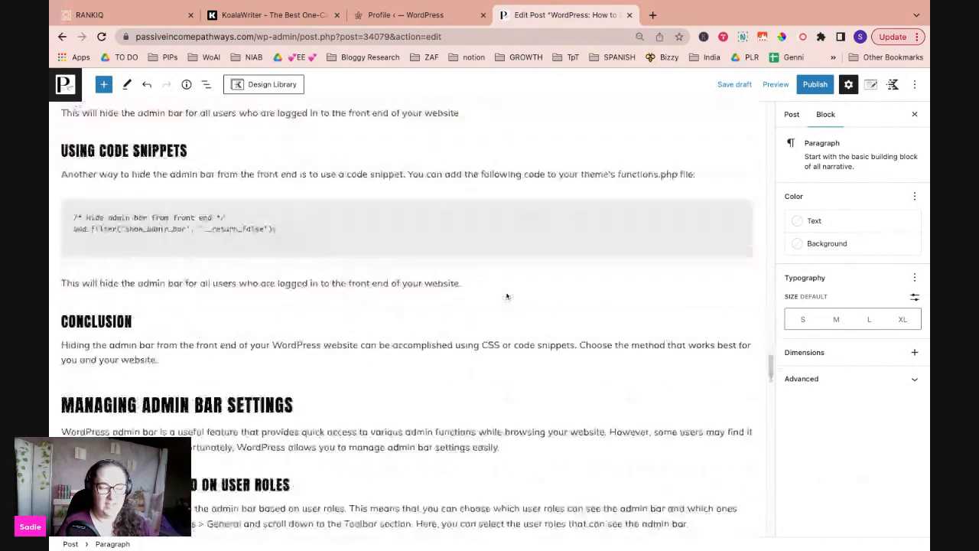
scroll(506, 296, down, 5)
scroll(457, 312, down, 9)
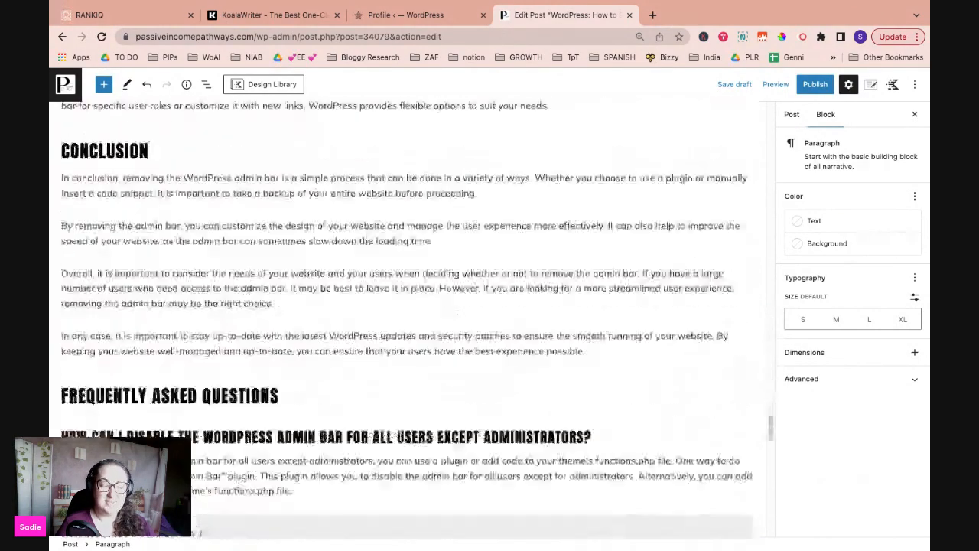
scroll(457, 312, down, 9)
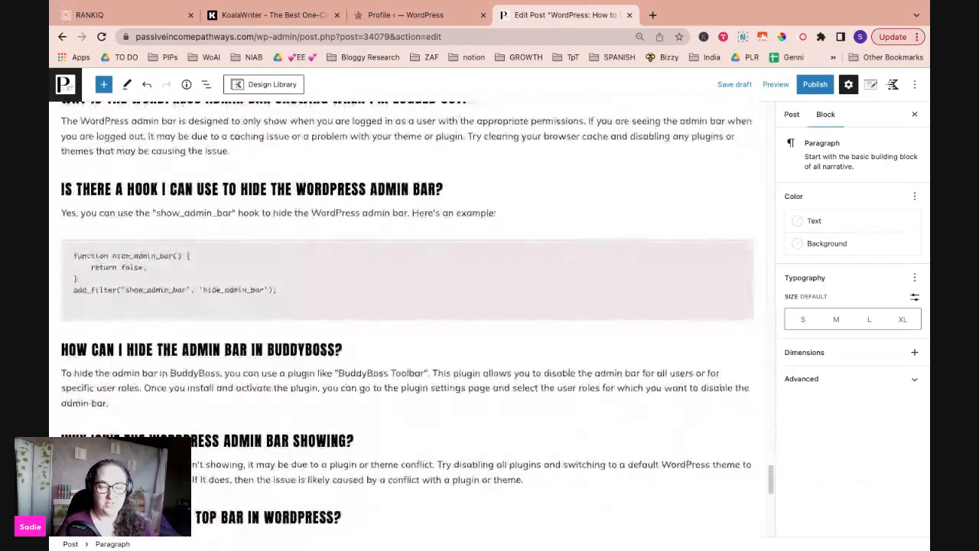
scroll(407, 319, down, 3)
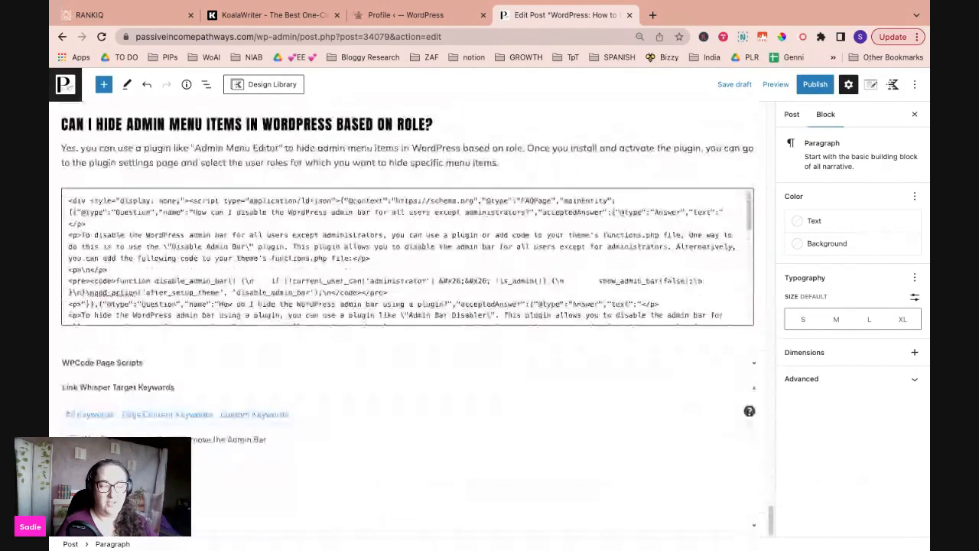
click(520, 165)
scroll(521, 166, up, 20)
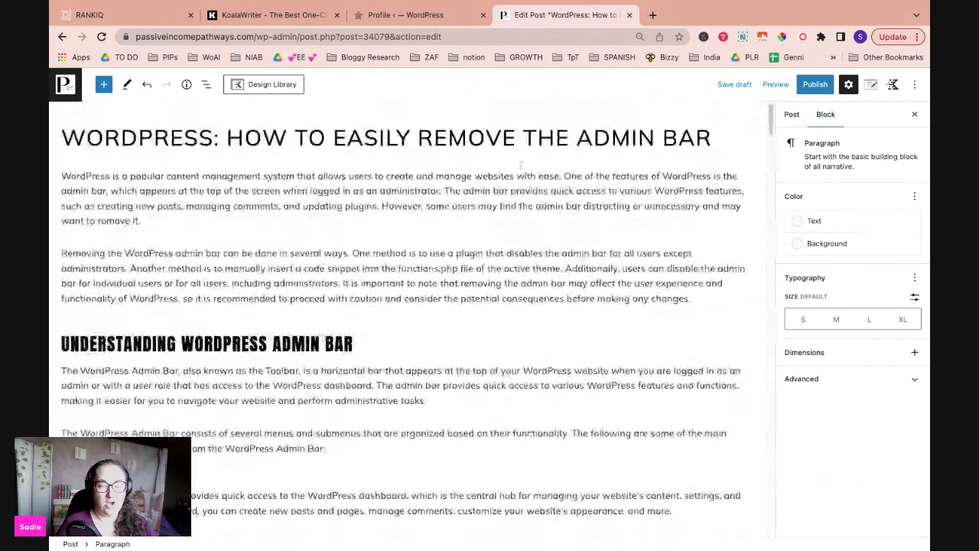
Step: Save the admin bar post as a draft and close its browser tab
mouse_move(395, 231)
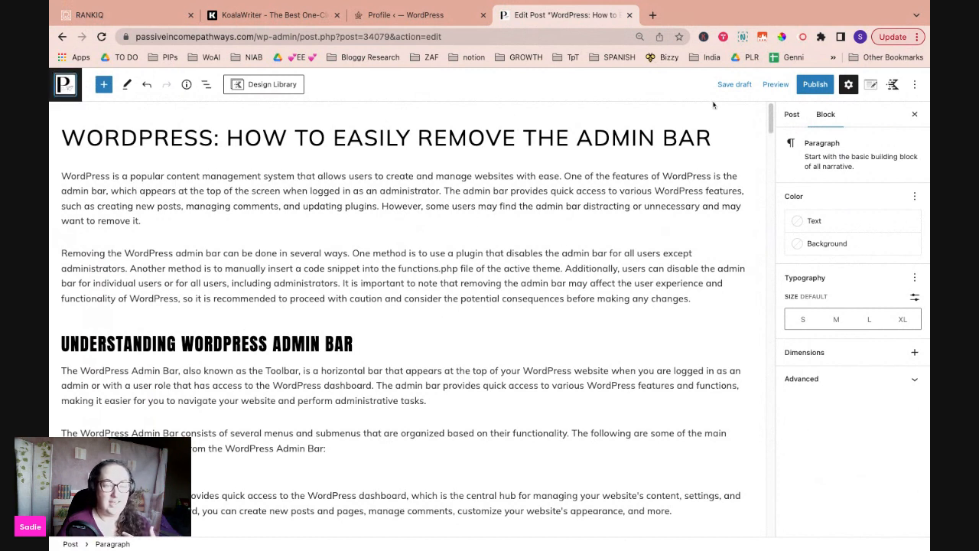
key(ctrl+s)
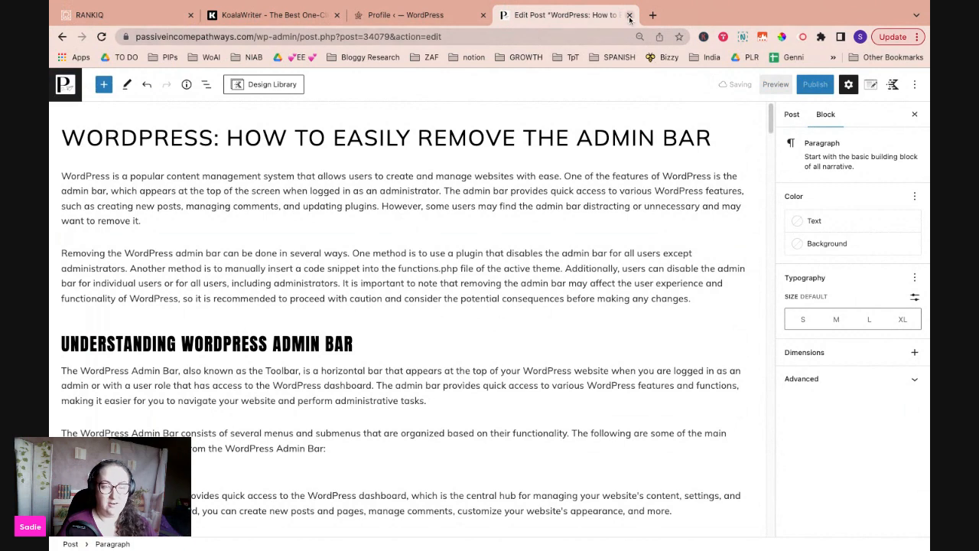
click(452, 17)
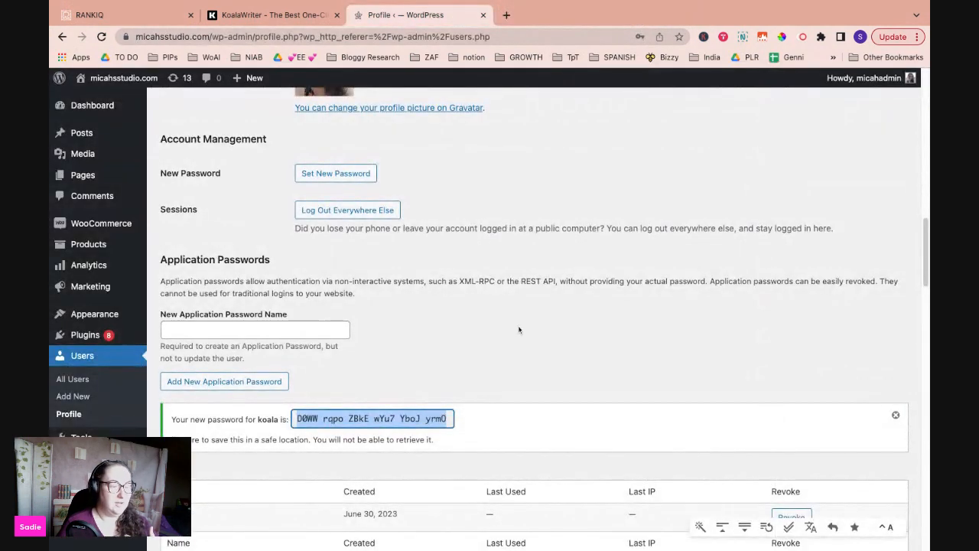
Step: Open the list of all posts on micahsstudio.com in a new tab and look over the generated crochet drafts
mouse_move(82, 135)
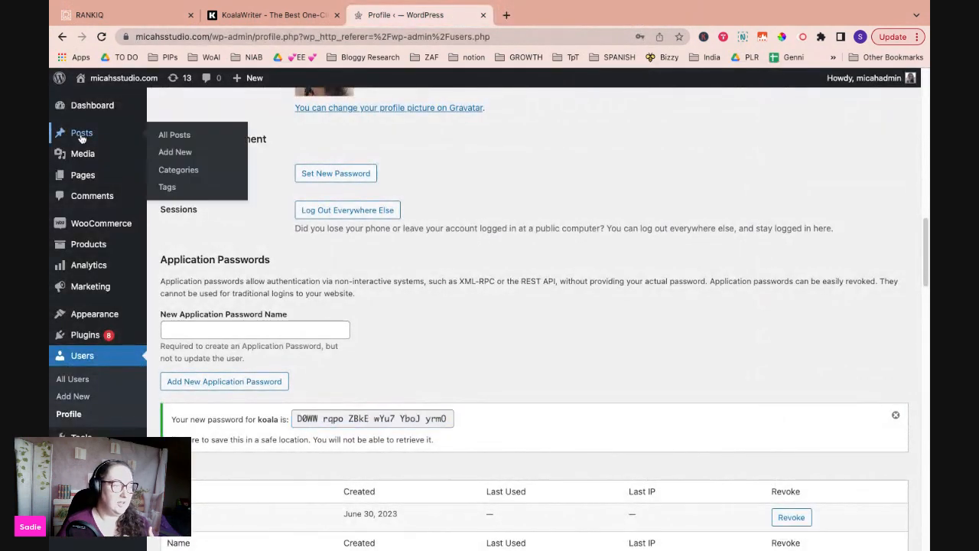
super+click(190, 136)
click(531, 15)
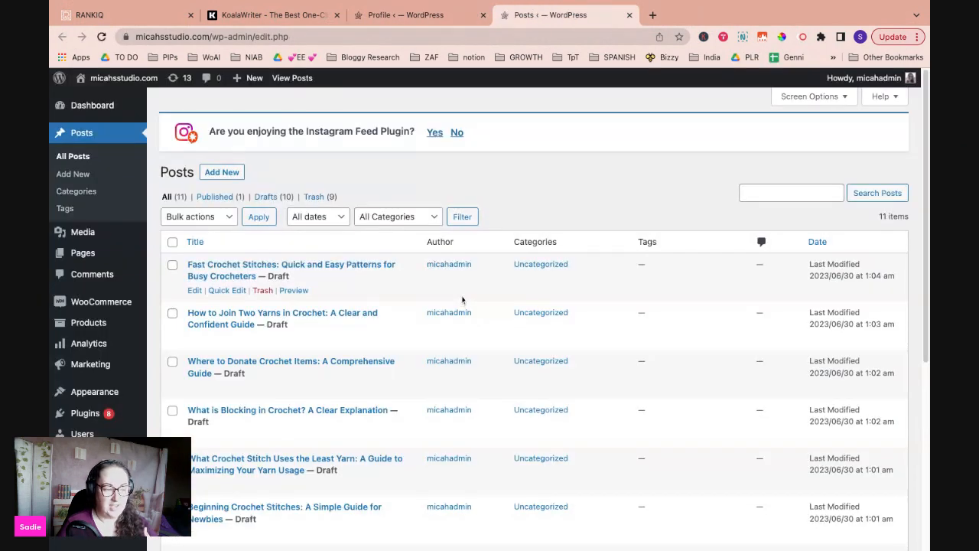
scroll(462, 300, down, 5)
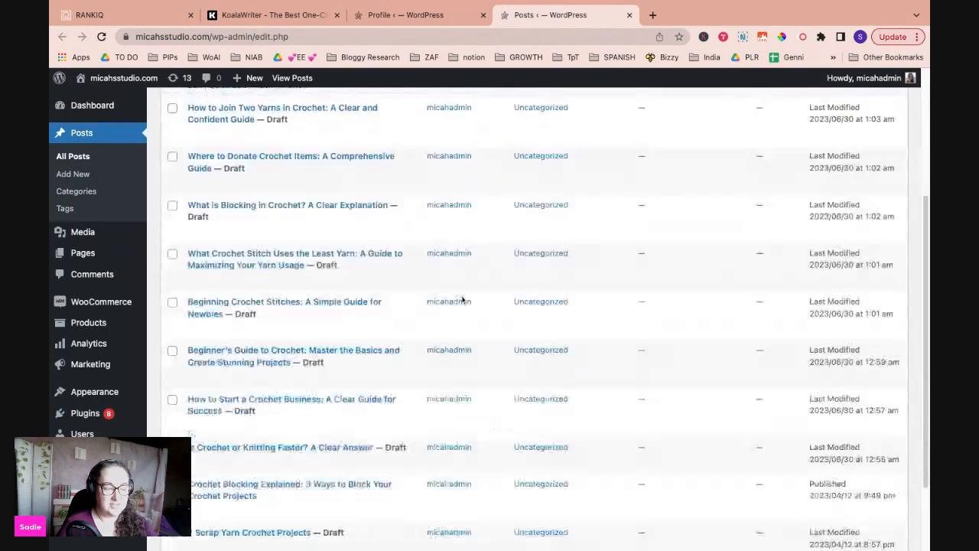
scroll(462, 300, up, 4)
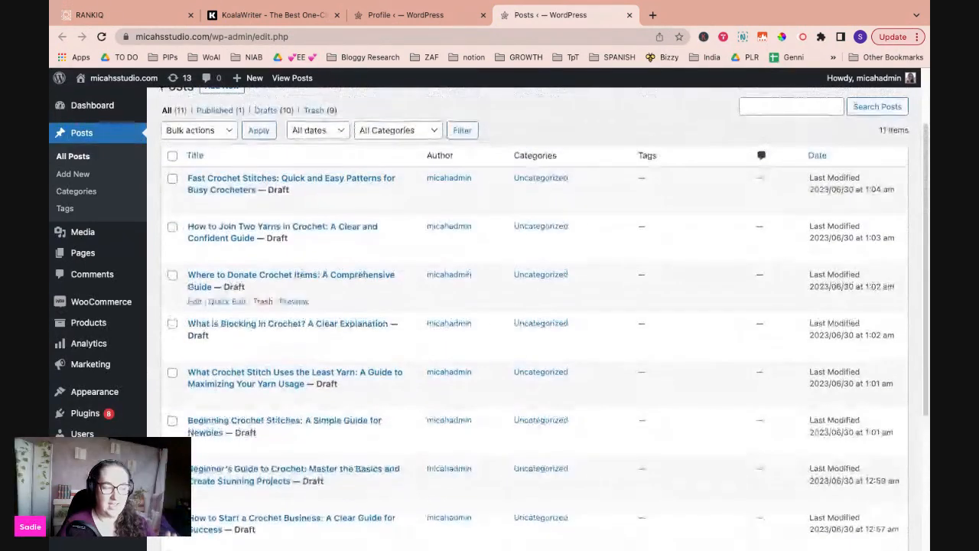